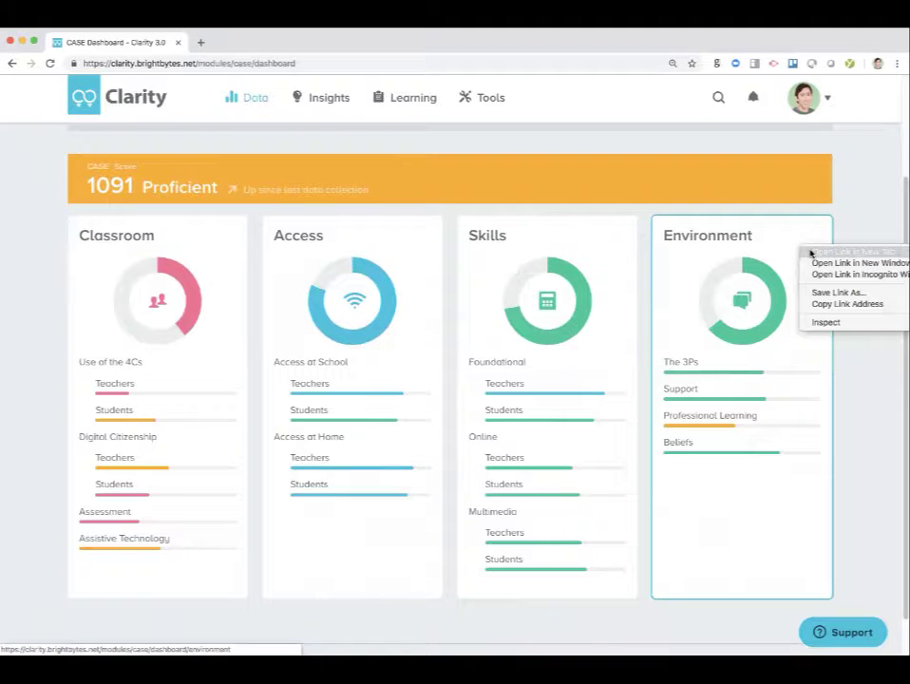
Step: Open the Environment domain in a new tab, then its Trends view in a third tab
left_click(811, 252)
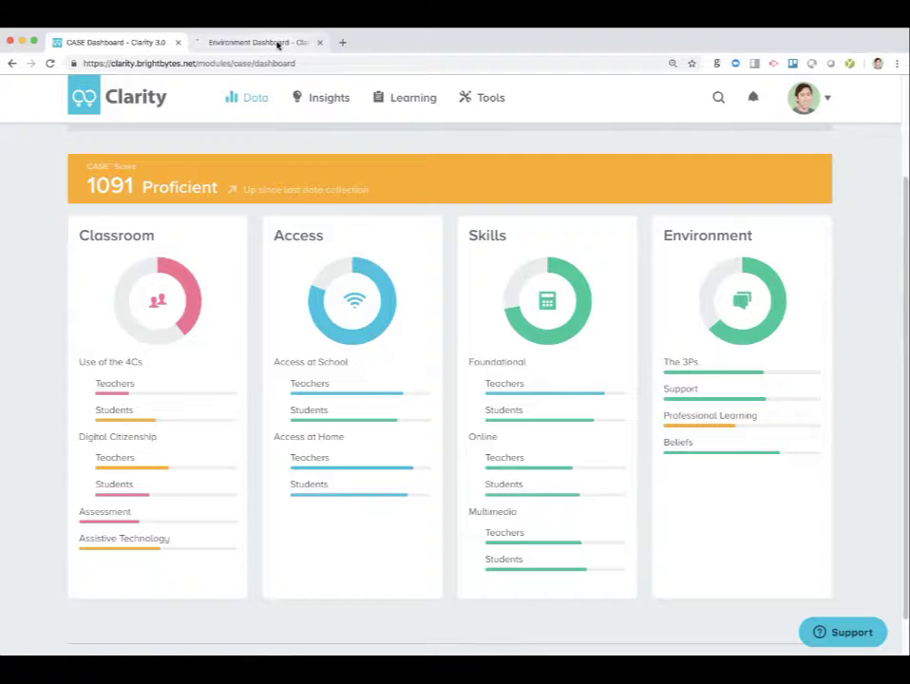
left_click(278, 43)
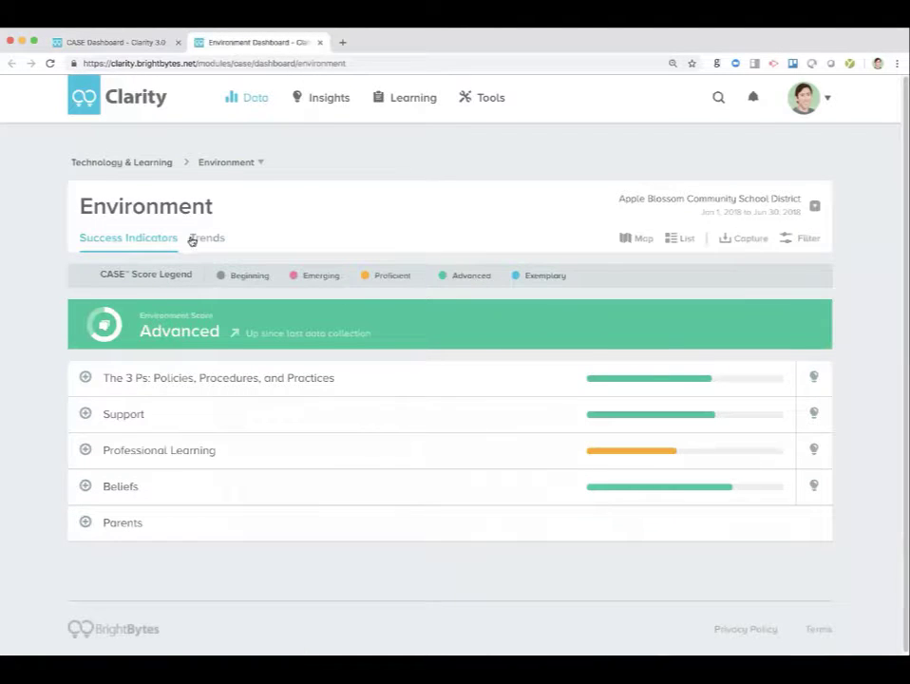
right_click(209, 239)
left_click(358, 204)
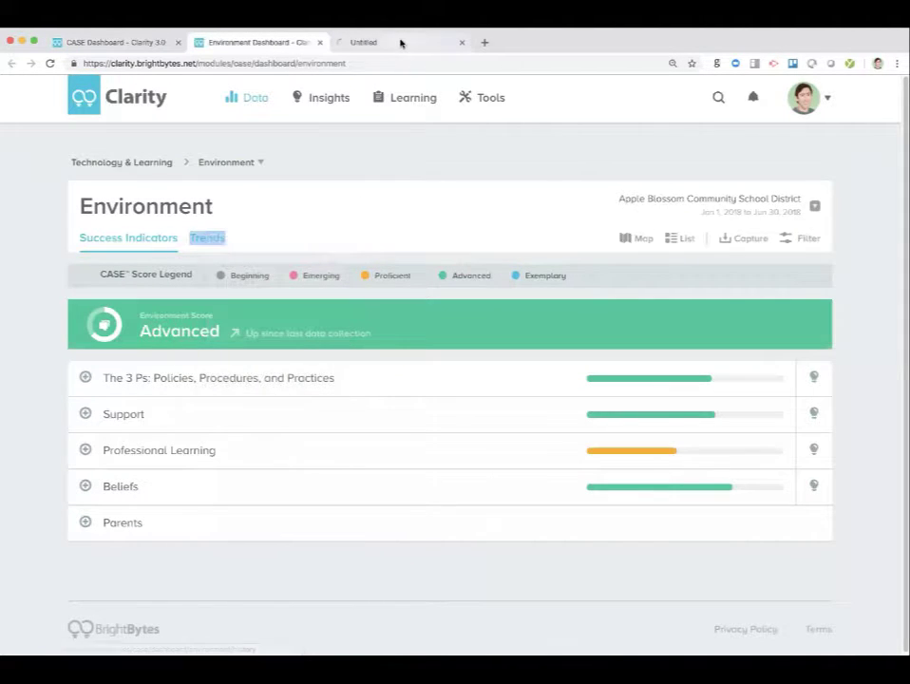
left_click(400, 42)
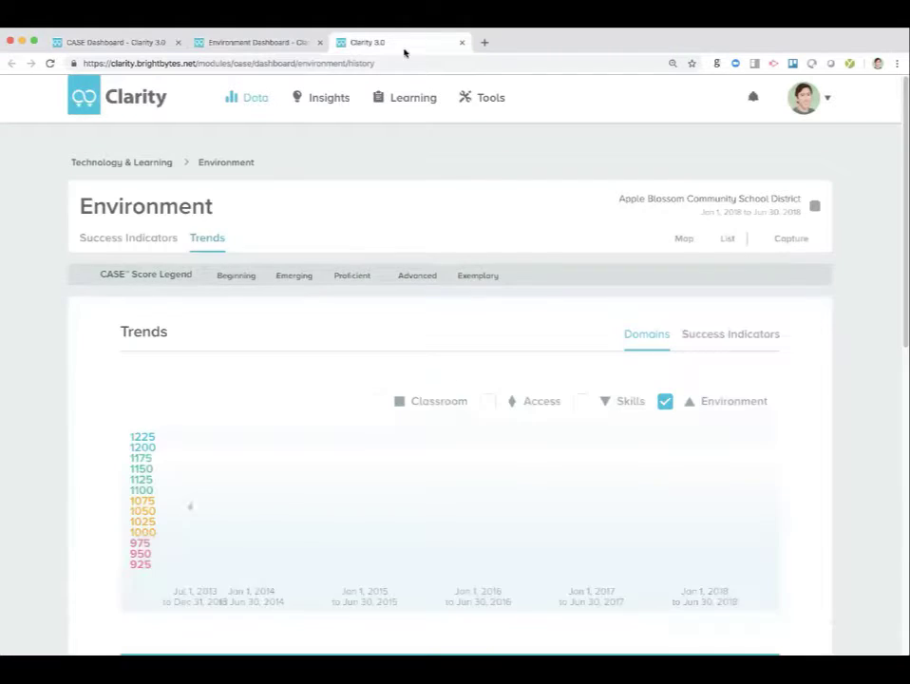
Step: Chart The 3 Ps trend line by success indicator and inspect its 2017 and 2018 points
left_click(708, 338)
left_click(233, 409)
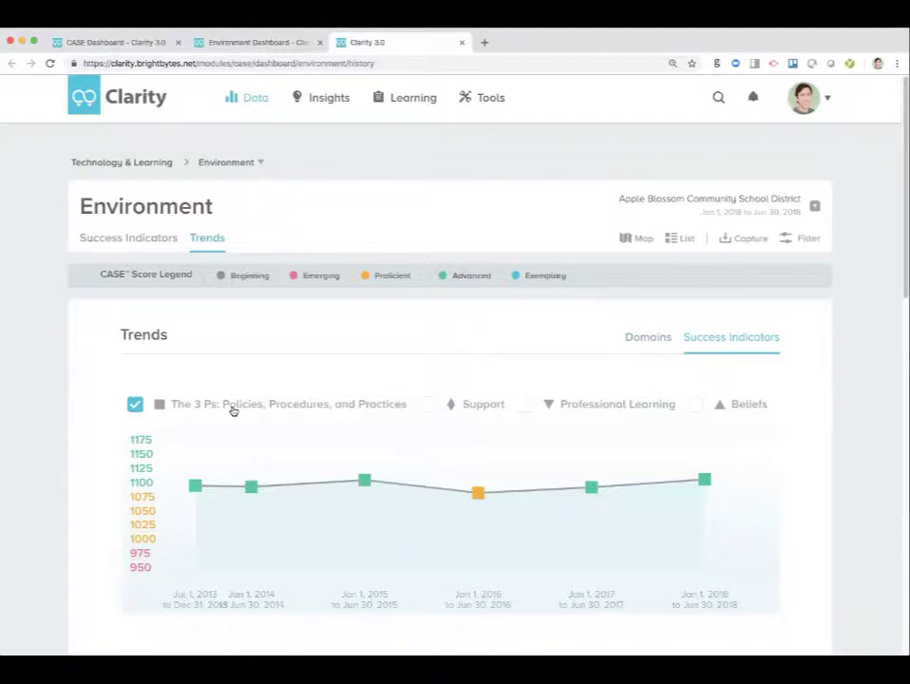
left_click(593, 489)
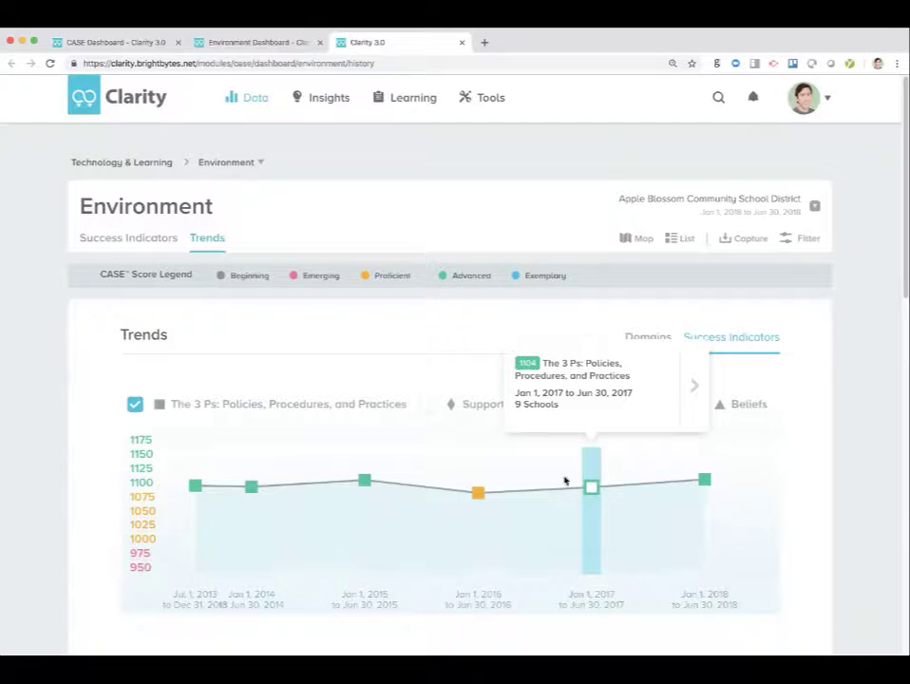
left_click(706, 483)
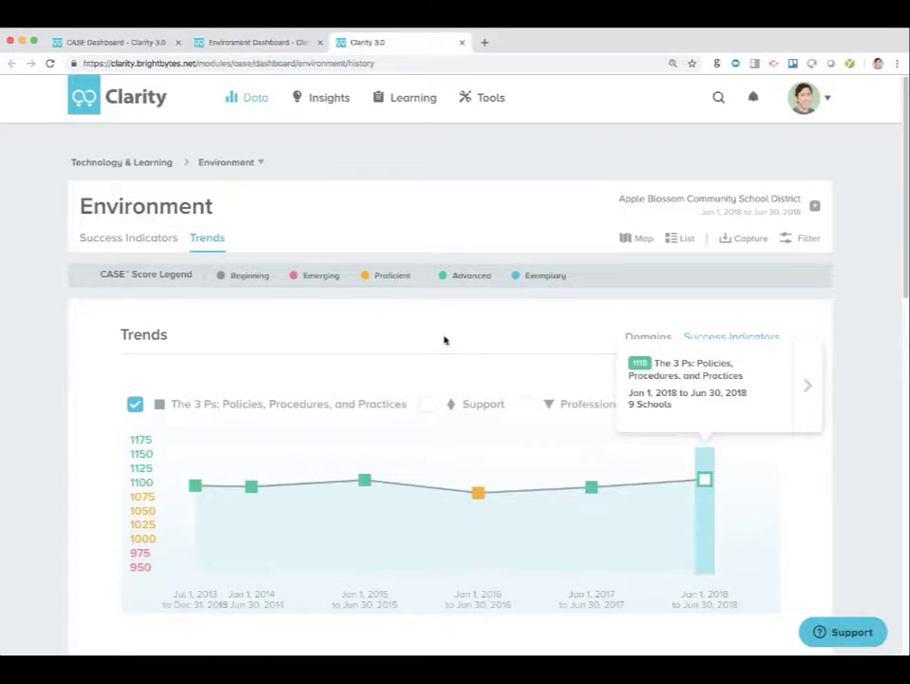
Step: Plot Support and Professional Learning trend lines, compare their 2017 and 2018 scores, then return to the dashboard
left_click(452, 407)
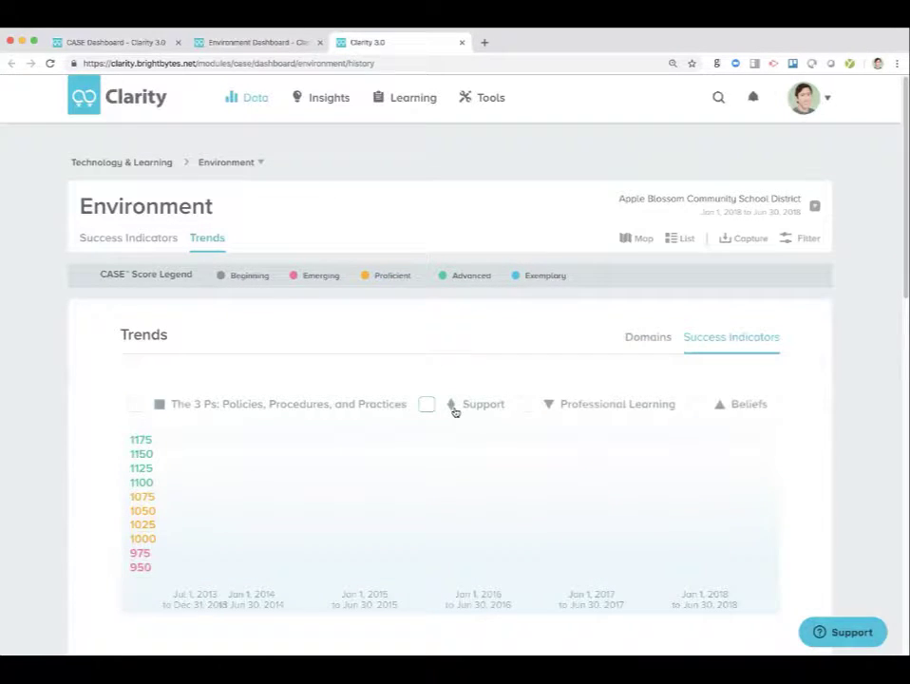
left_click(620, 405)
left_click(593, 483)
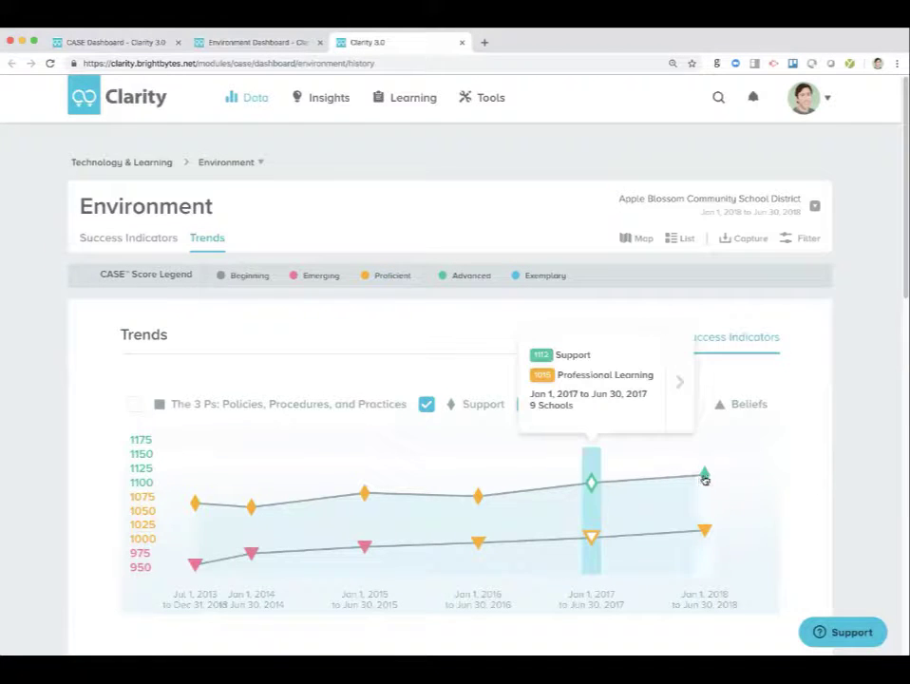
left_click(705, 476)
left_click(58, 427)
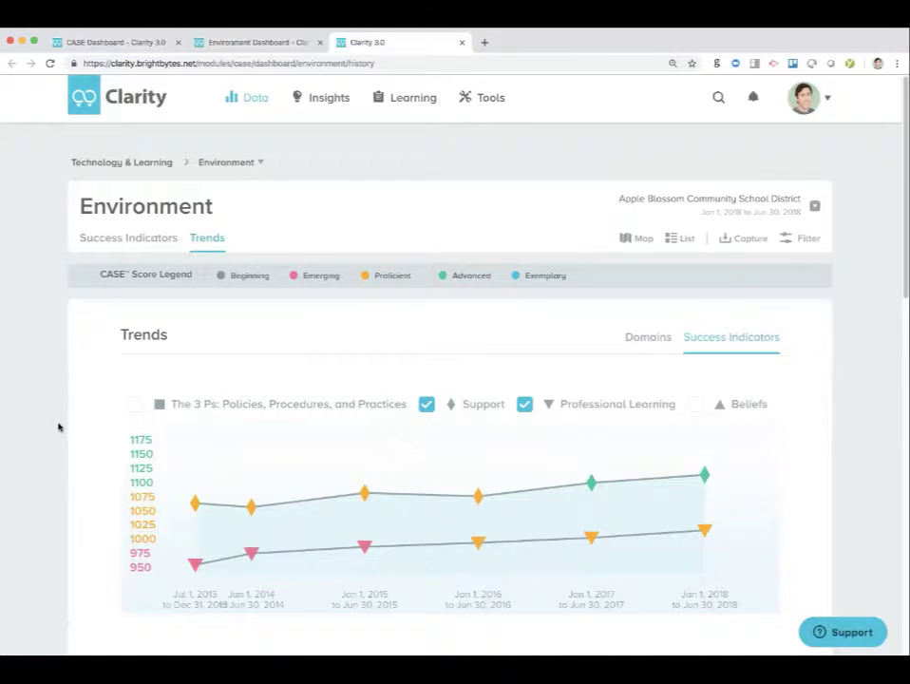
left_click(262, 43)
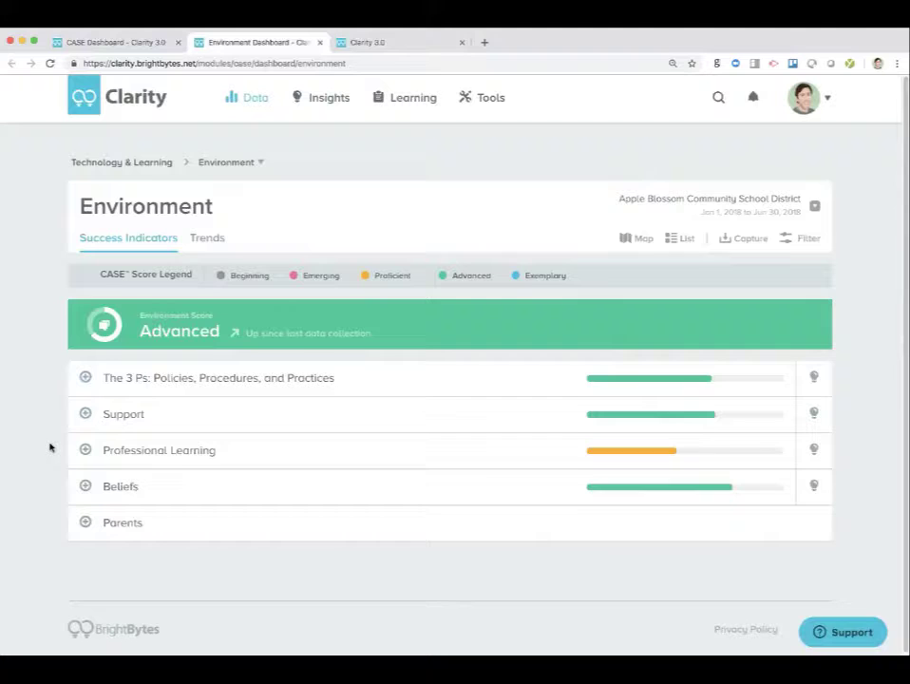
Step: Expand Support and open Quality of Technology Support Services at School in a background tab
left_click(99, 420)
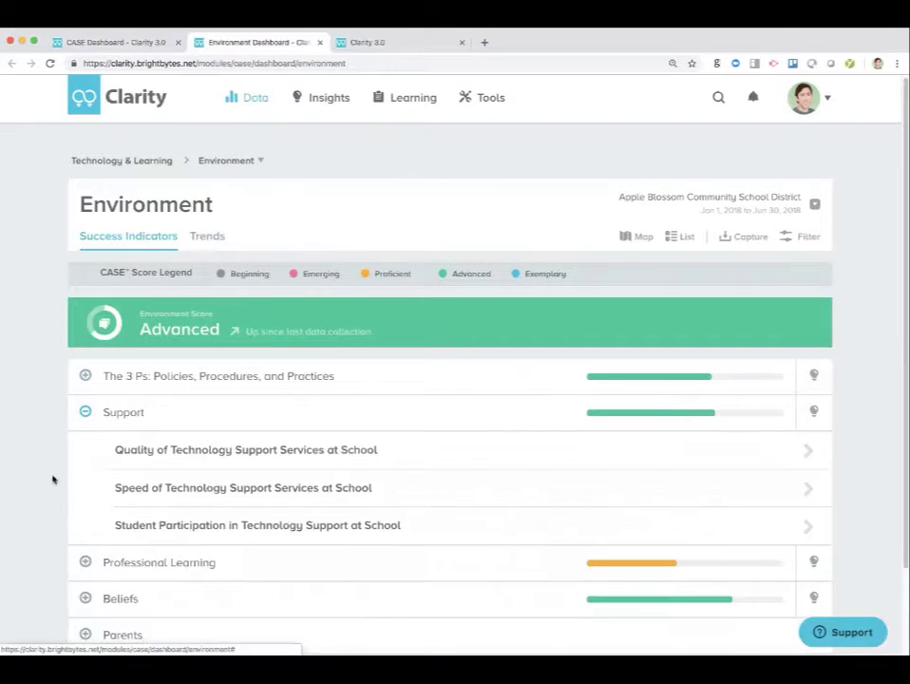
scroll(52, 480, "down", 2)
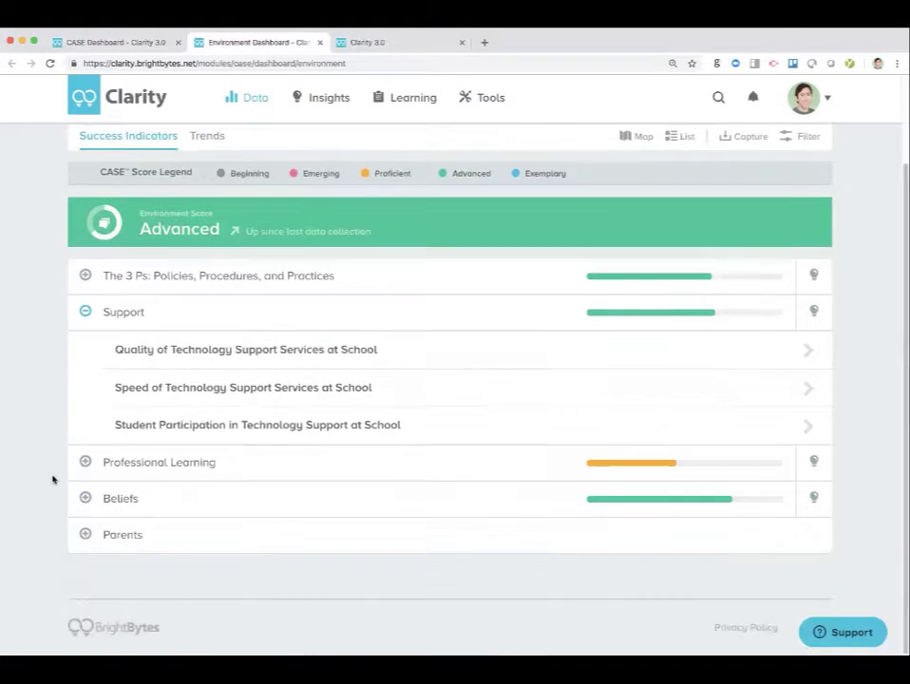
right_click(205, 356)
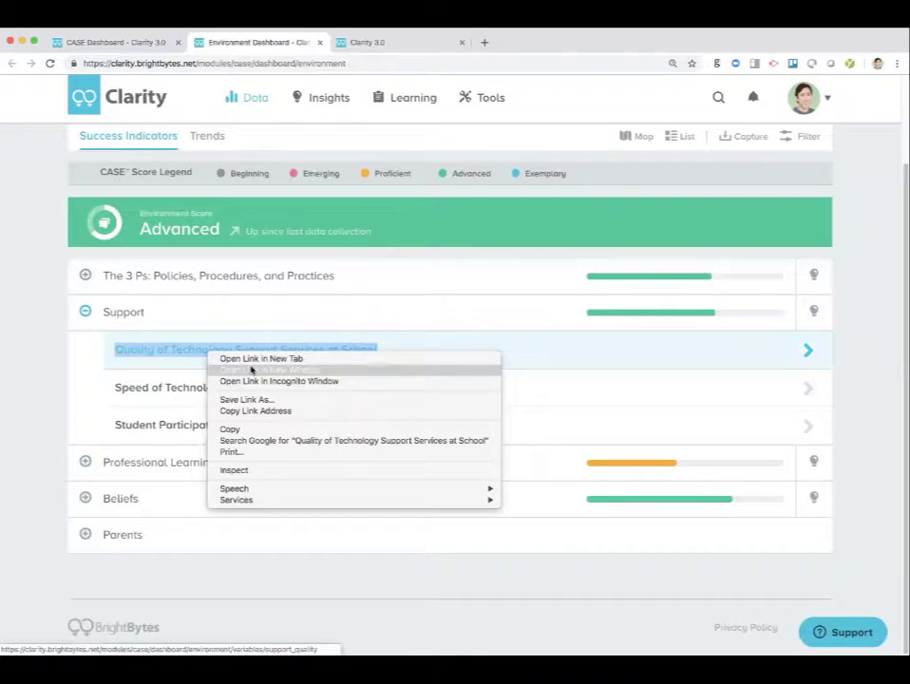
left_click(251, 359)
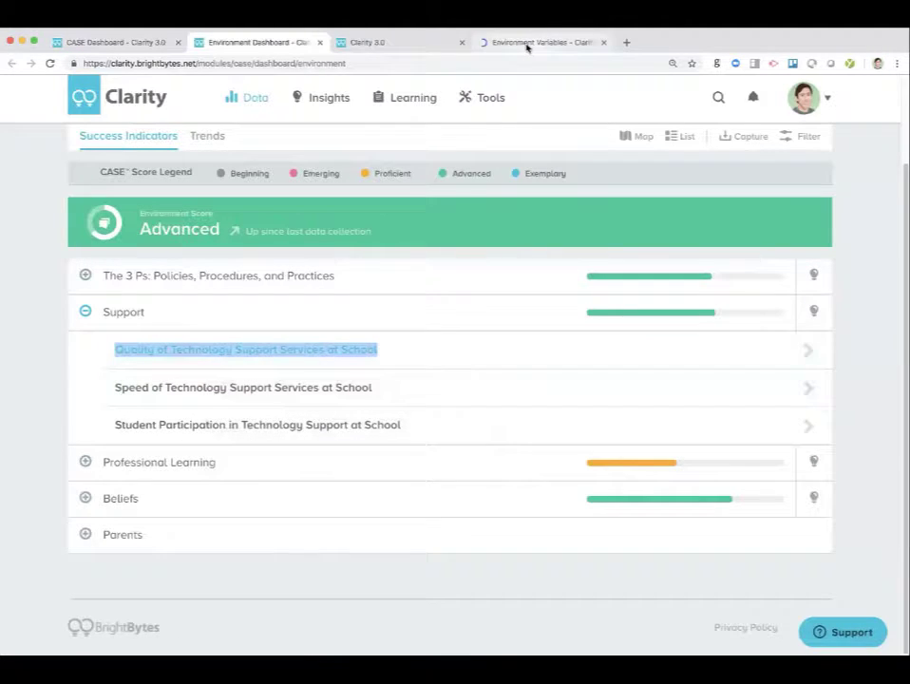
left_click(39, 399)
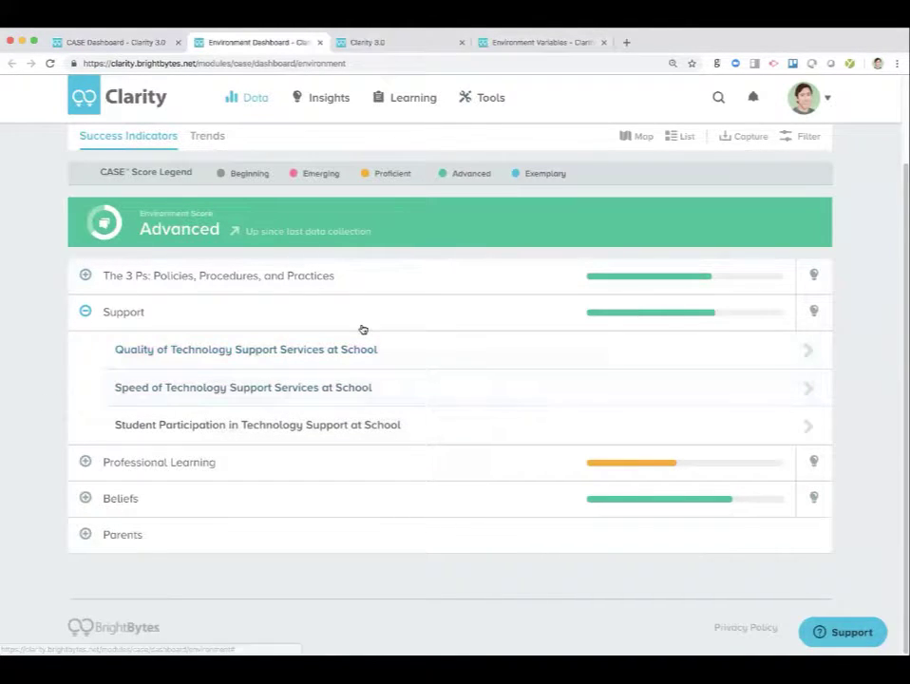
Step: View the Quality of Technology Support Services page down to the planning chart (29% Excellent, 30% Above average)
left_click(556, 44)
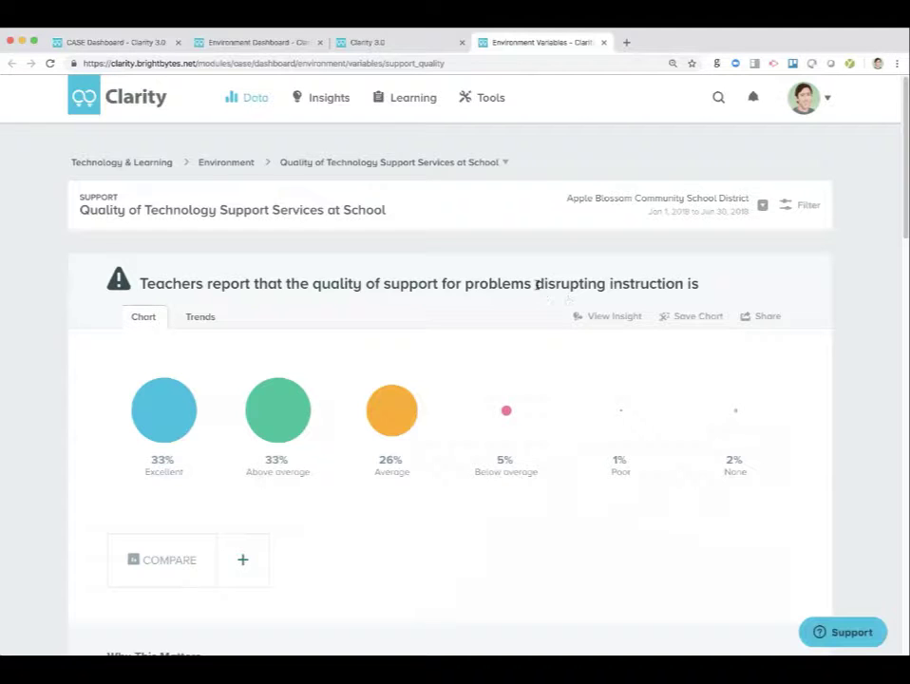
scroll(39, 471, "down", 1)
scroll(40, 472, "down", 3)
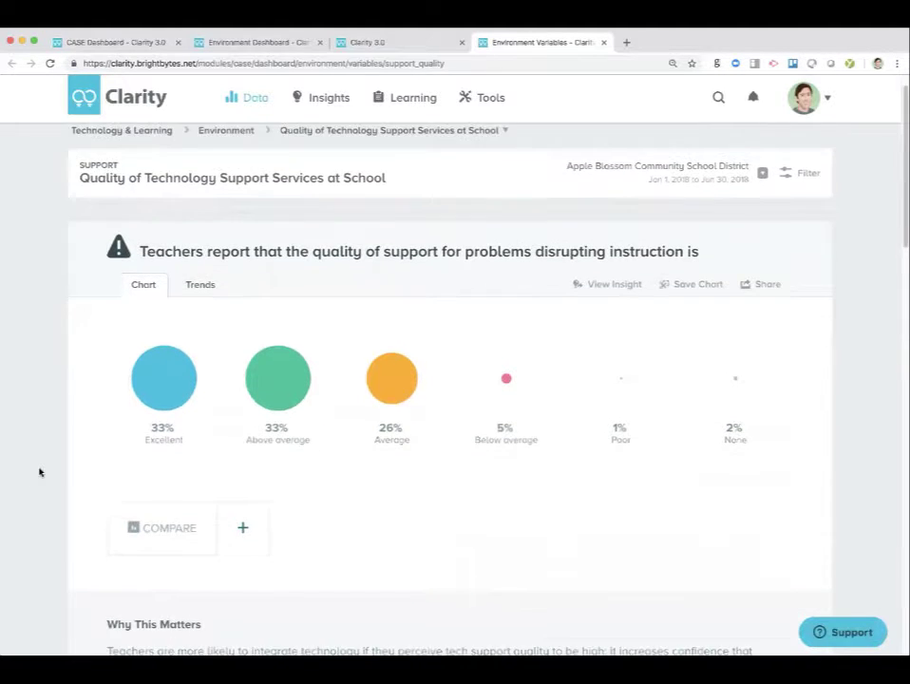
scroll(39, 472, "down", 10)
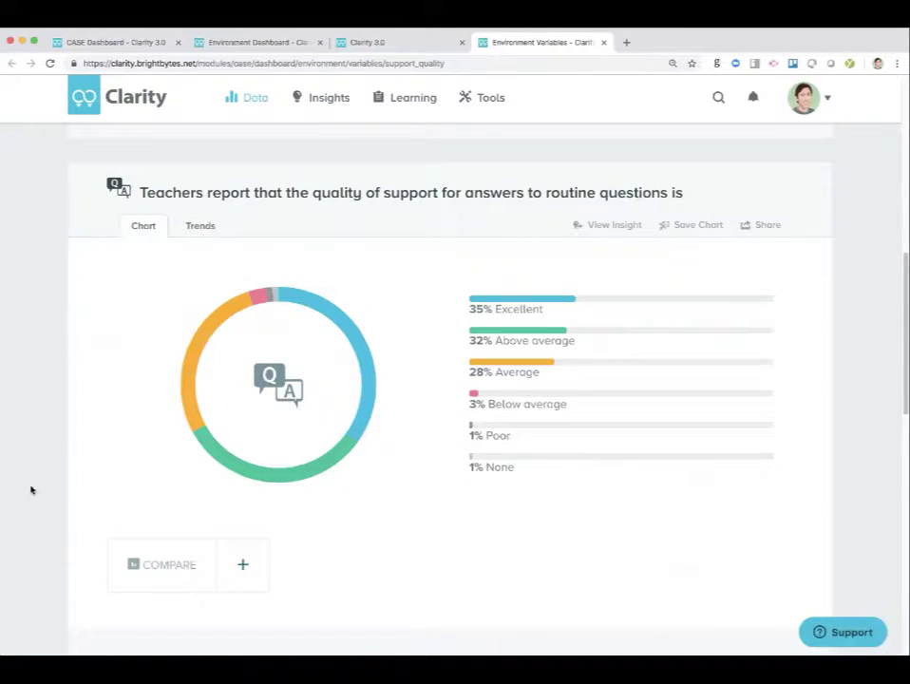
scroll(32, 488, "down", 1)
scroll(32, 488, "down", 12)
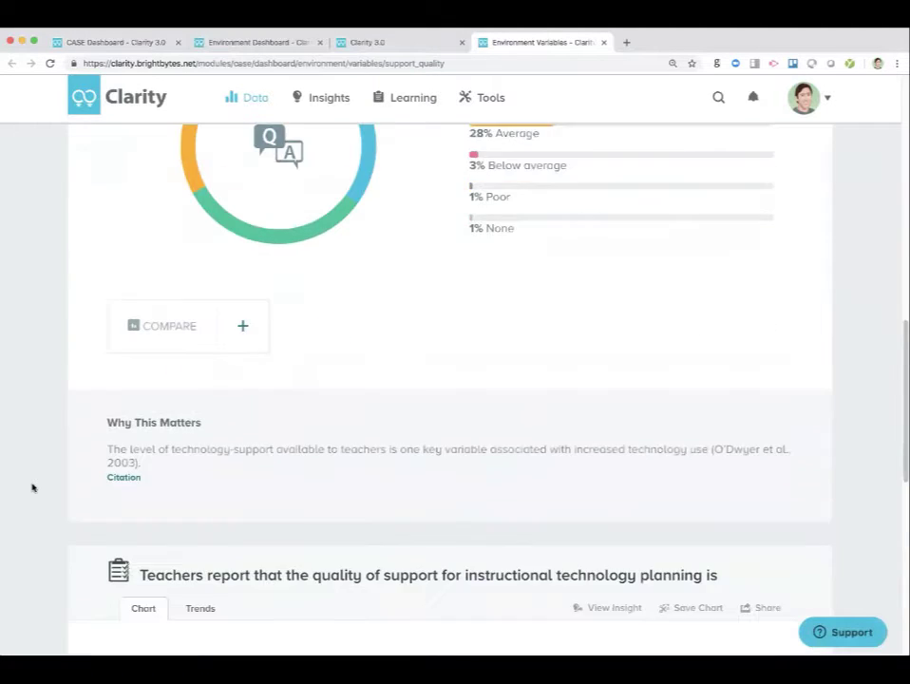
scroll(32, 488, "down", 1)
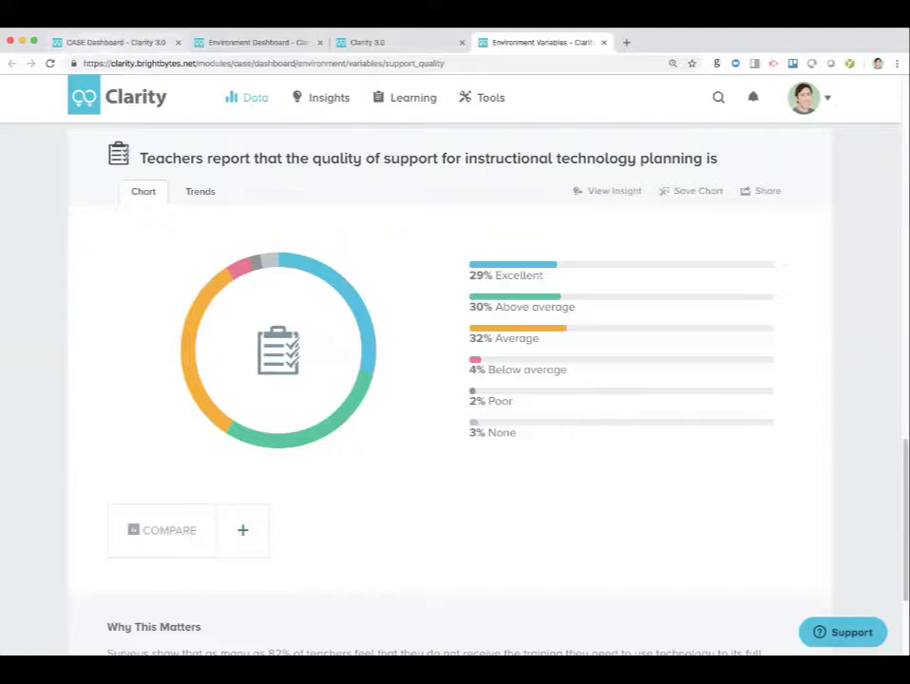
Step: On the Environment dashboard, collapse Support and expand Professional Learning
left_click(220, 42)
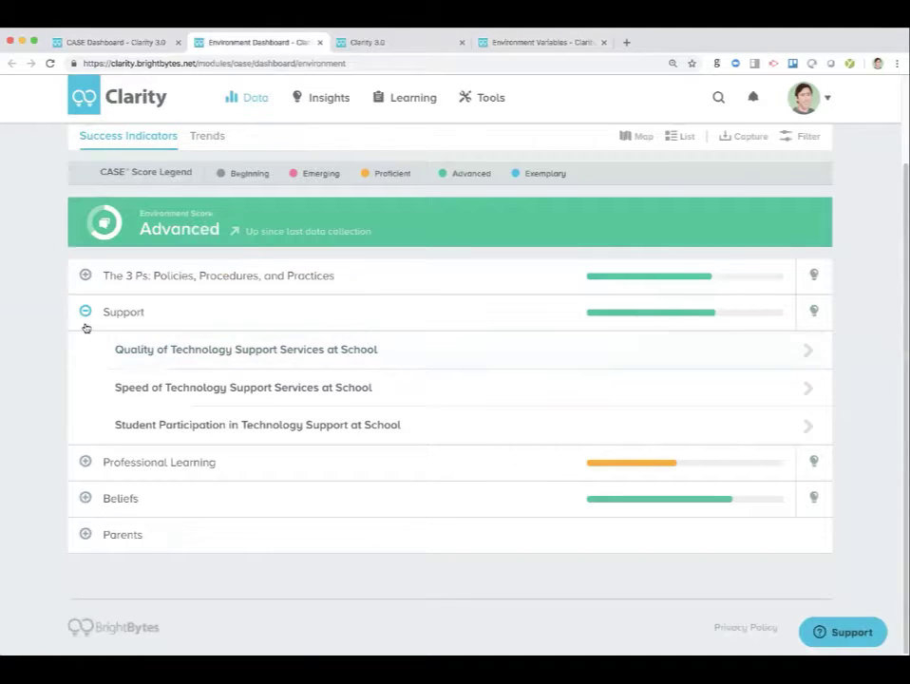
left_click(86, 316)
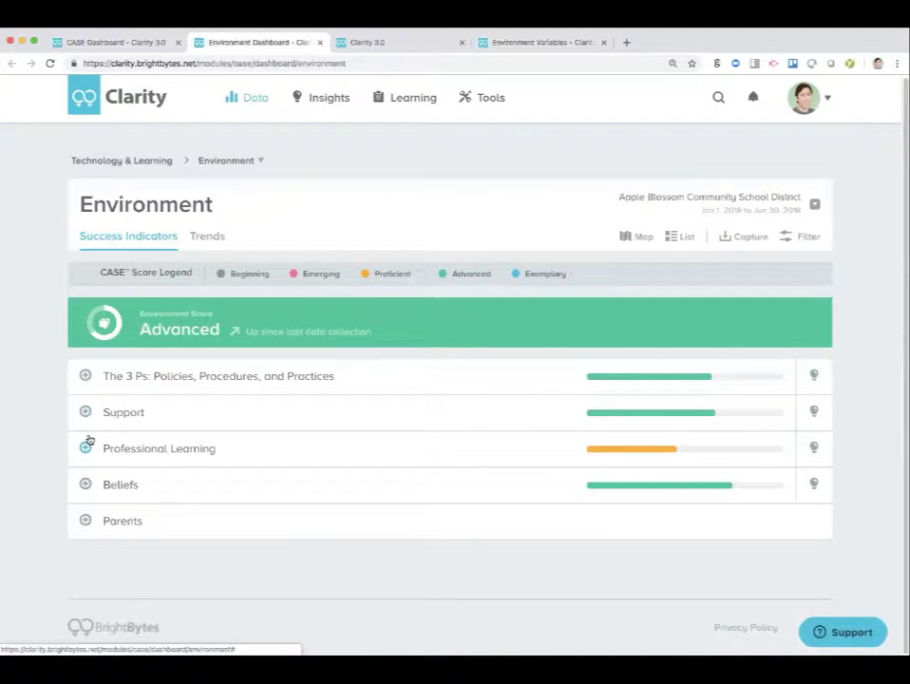
left_click(87, 412)
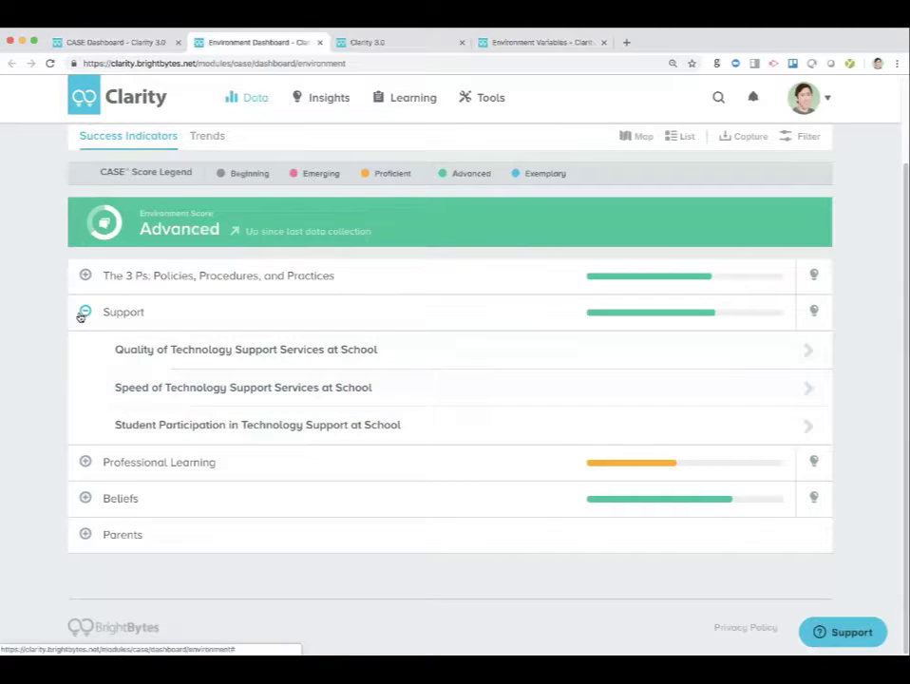
left_click(83, 314)
left_click(85, 446)
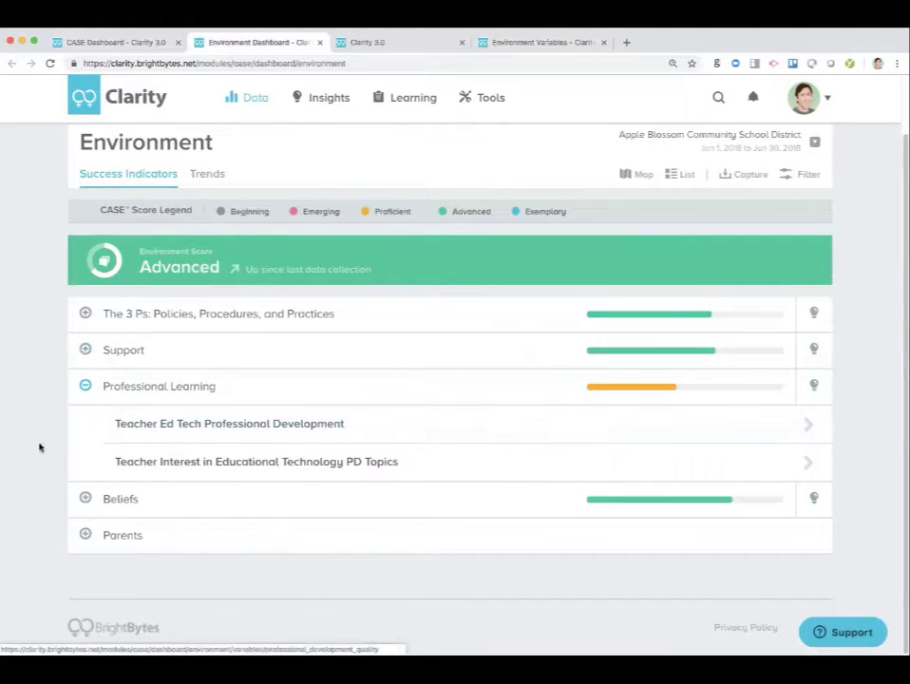
Step: Open Teacher Ed Tech Professional Development and Teacher Interest PD Topics in new tabs, viewing the first
right_click(217, 432)
left_click(236, 435)
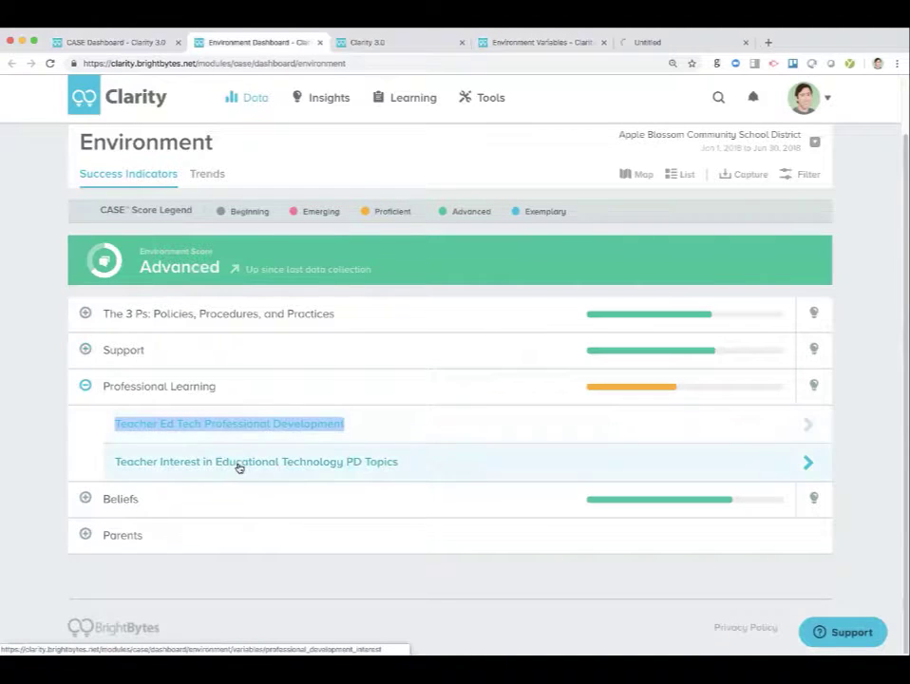
right_click(288, 465)
left_click(311, 471)
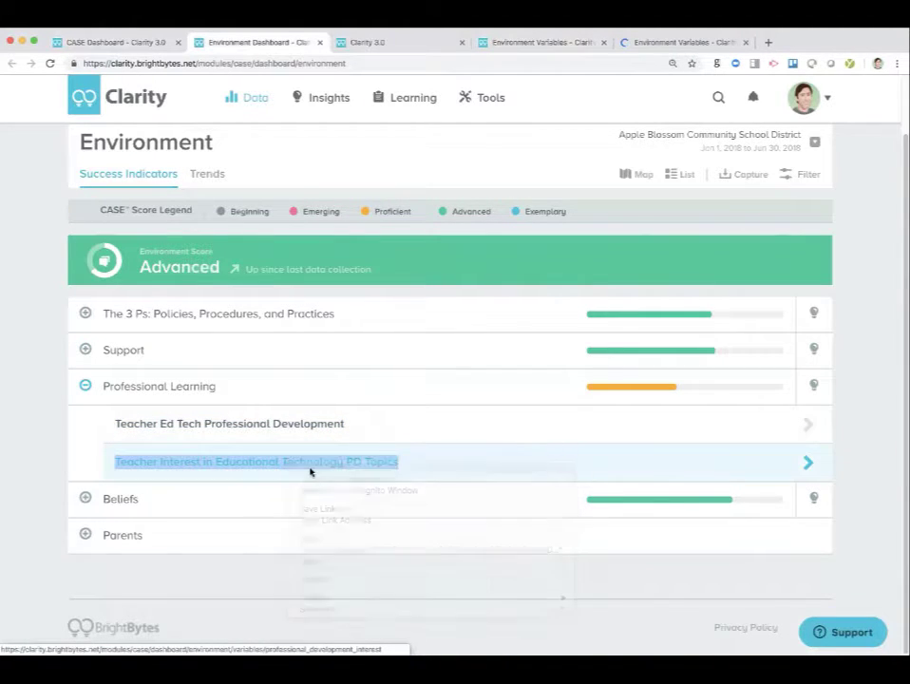
left_click(656, 43)
scroll(77, 439, "down", 3)
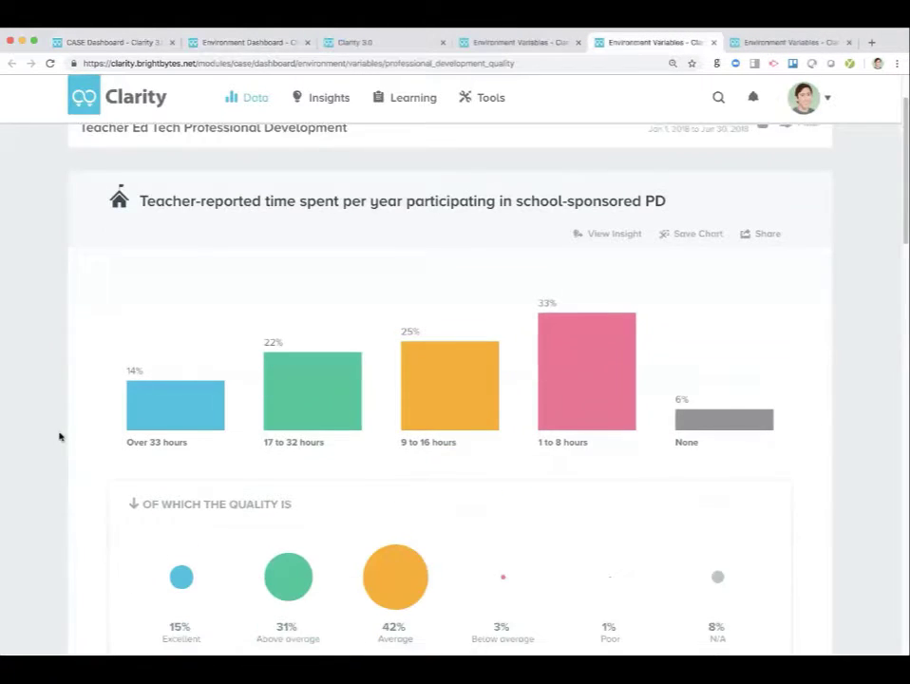
scroll(63, 435, "down", 1)
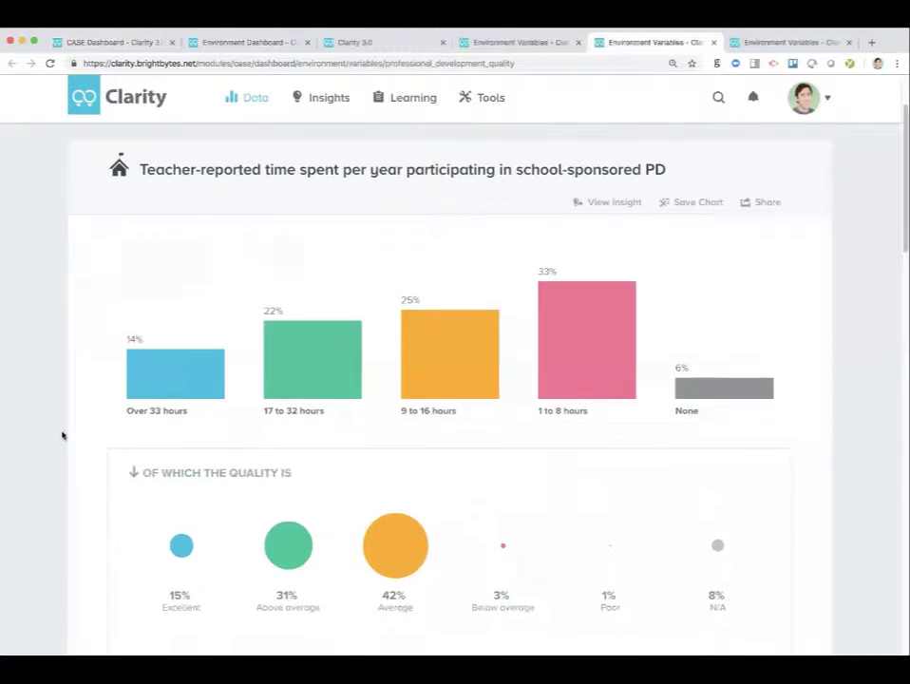
scroll(63, 436, "down", 1)
scroll(62, 436, "down", 1)
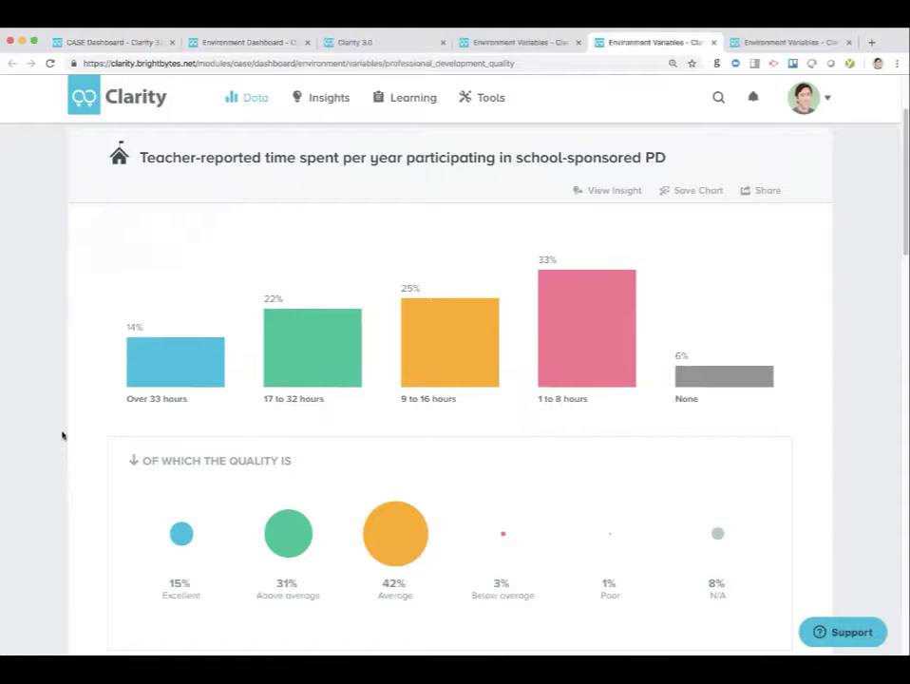
scroll(47, 429, "down", 5)
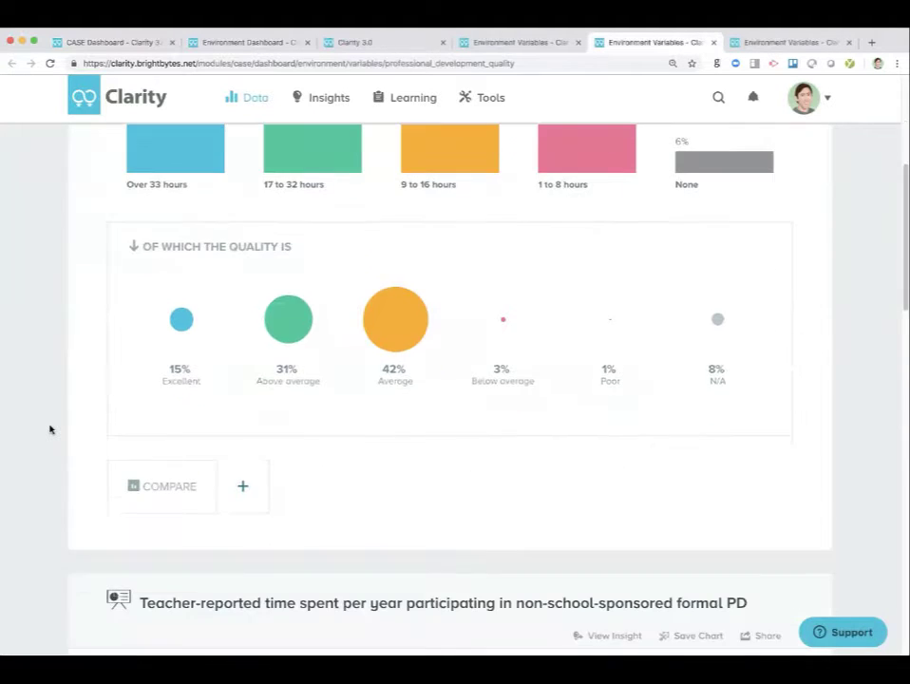
scroll(50, 429, "up", 4)
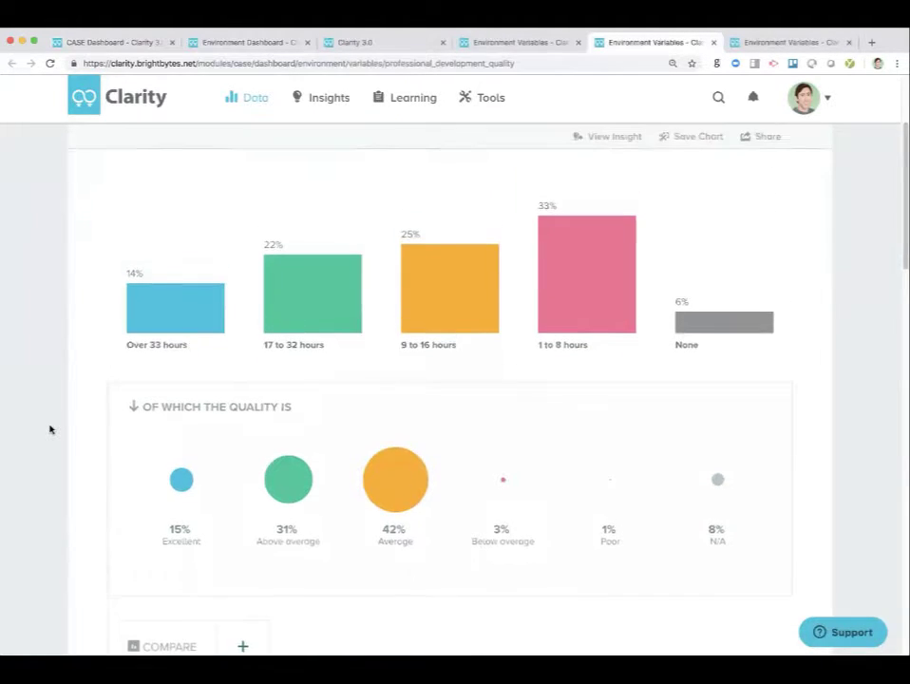
scroll(437, 485, "up", 1)
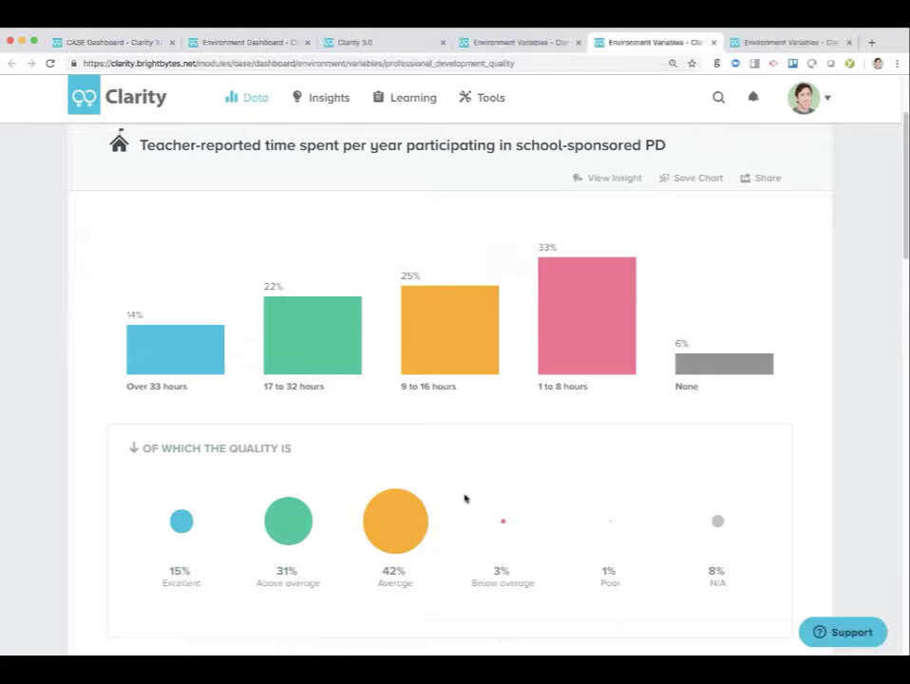
Step: Scroll the PD page to the informal non-school-sponsored PD chart (38% None, 36% 1 to 8 hours)
scroll(479, 488, "down", 7)
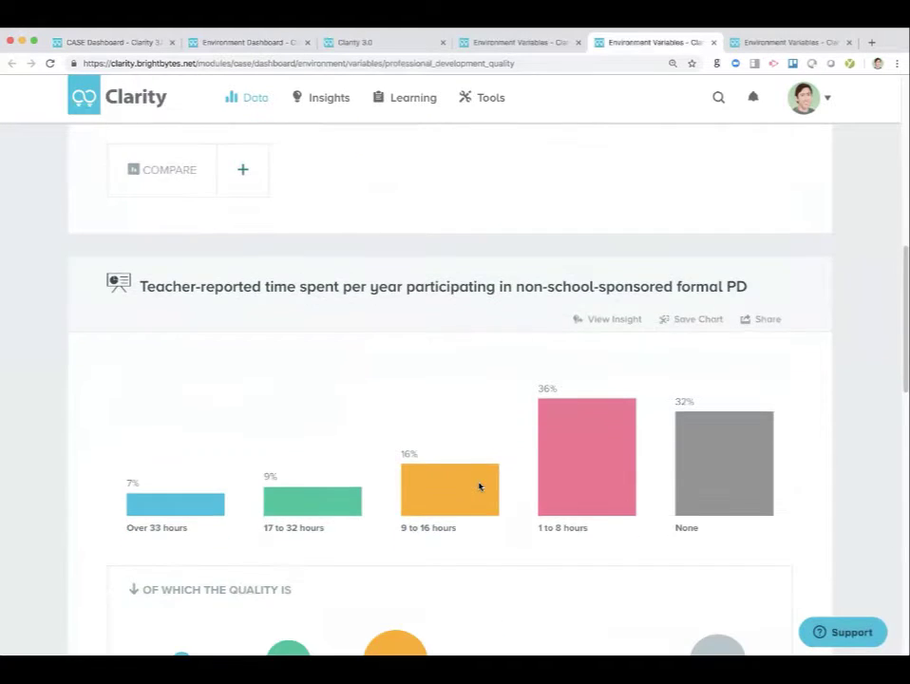
scroll(479, 488, "down", 1)
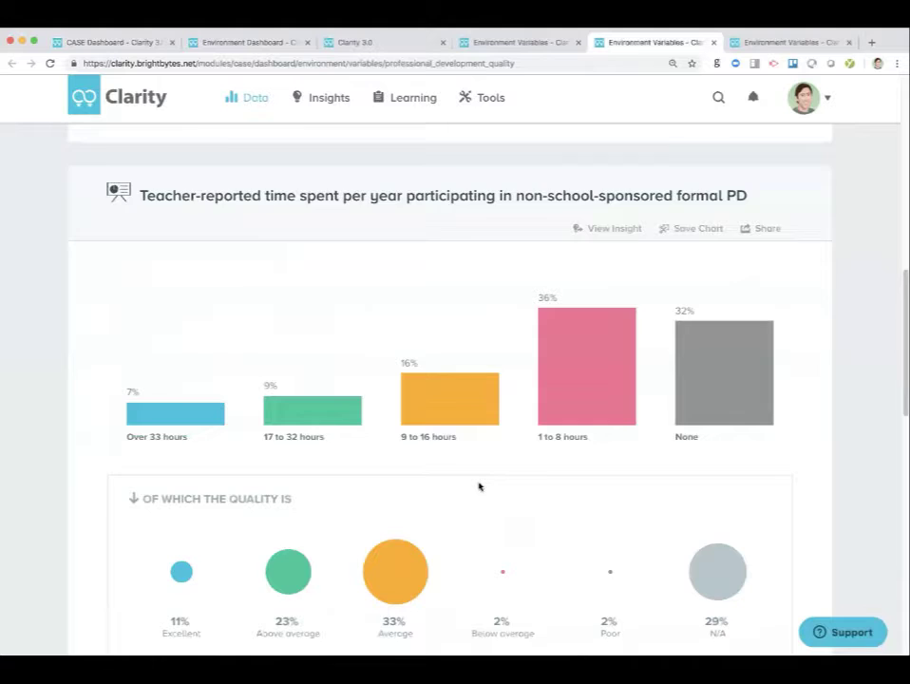
scroll(479, 487, "down", 7)
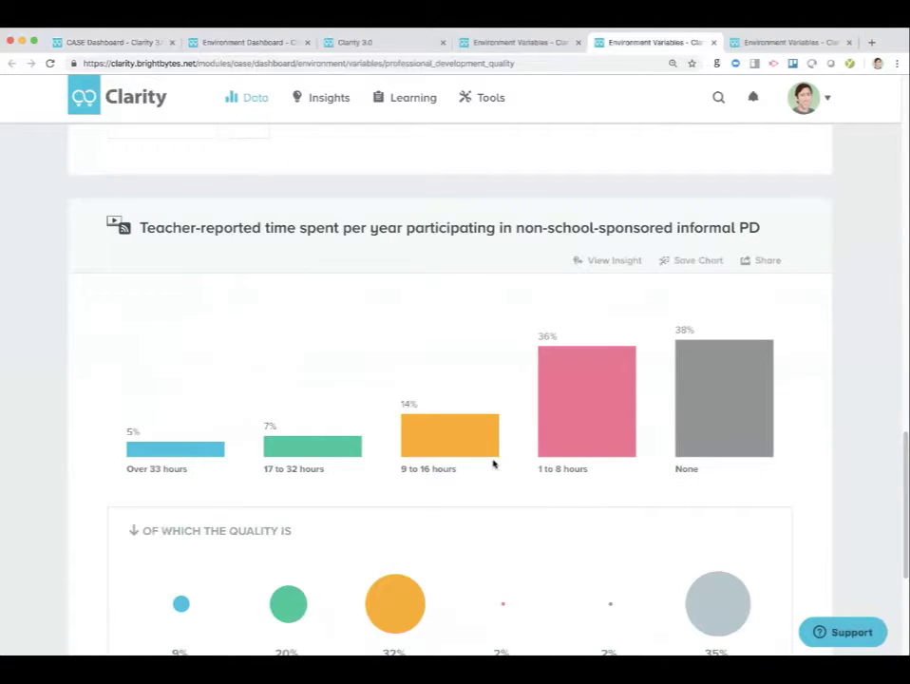
scroll(493, 465, "down", 1)
scroll(493, 464, "down", 1)
scroll(494, 464, "down", 1)
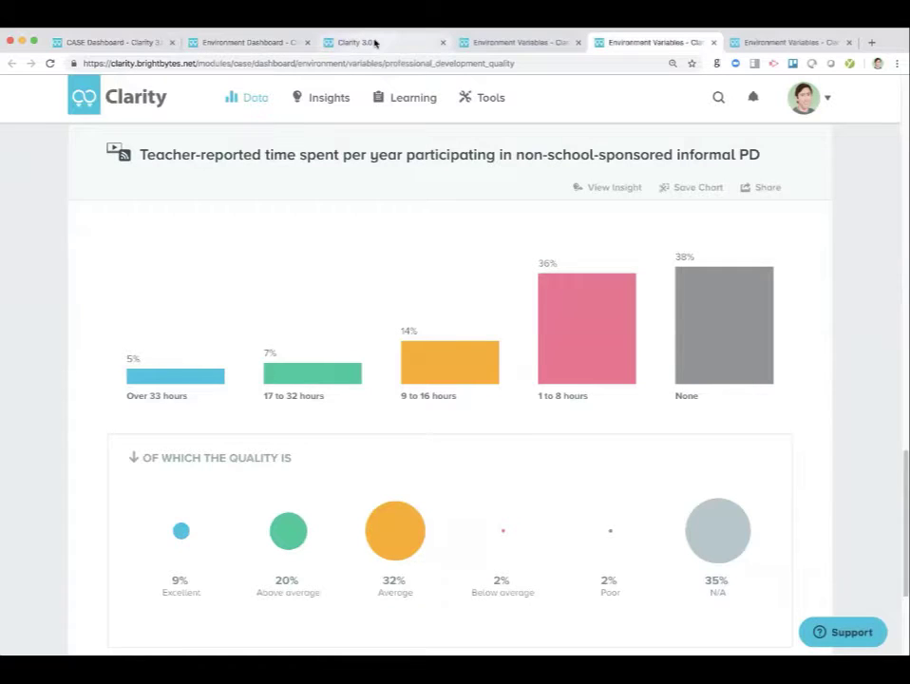
Step: On the Environment dashboard, collapse Professional Learning and expand the Beliefs group
left_click(274, 43)
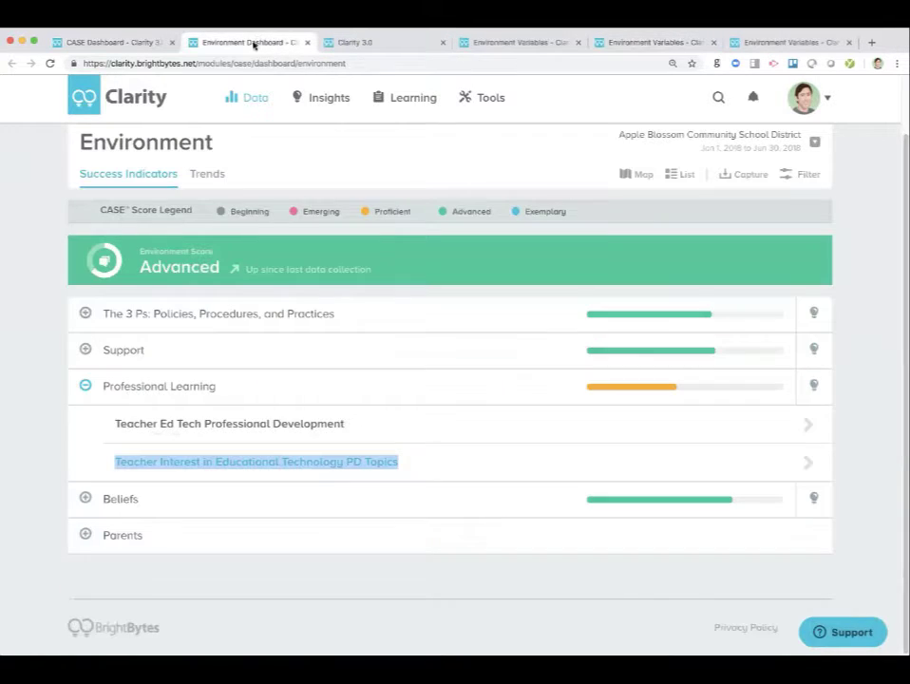
left_click(86, 388)
left_click(86, 484)
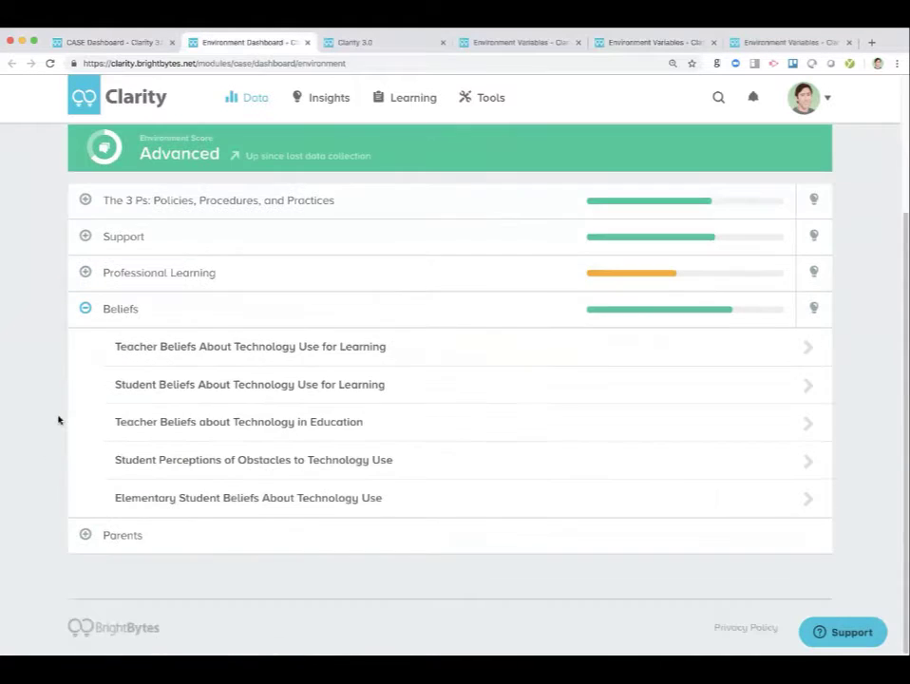
Step: Open Teacher Beliefs About Technology Use, Teacher Beliefs in Education, and Student Perceptions of Obstacles in new tabs
right_click(267, 350)
left_click(296, 355)
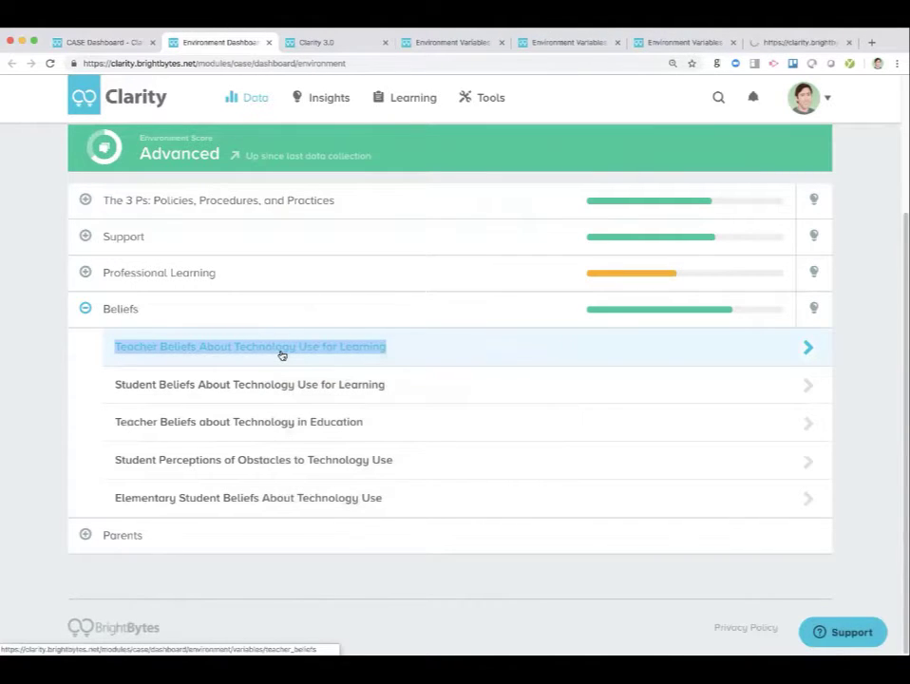
right_click(304, 424)
left_click(320, 433)
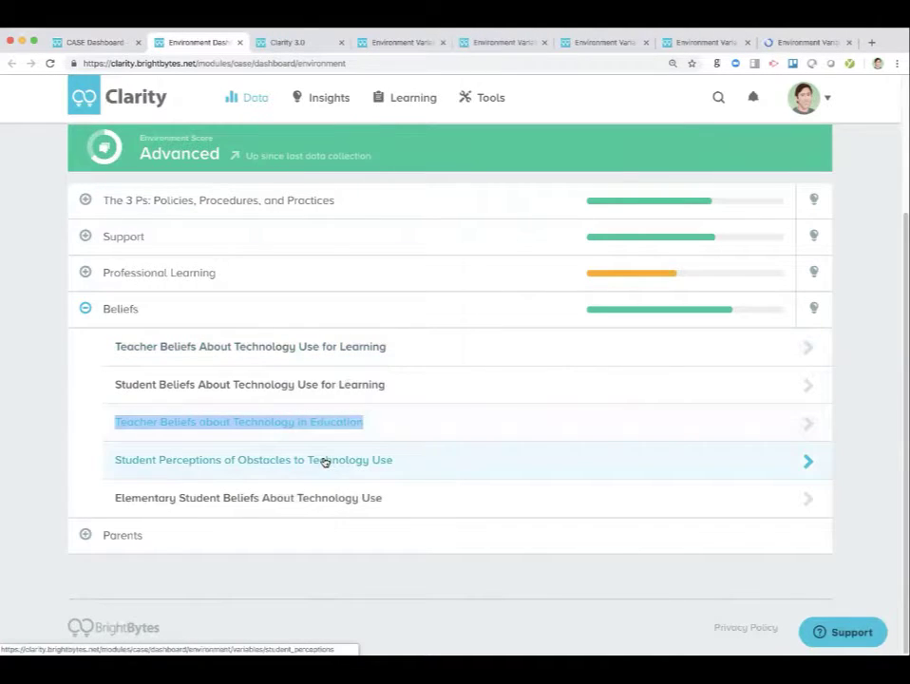
right_click(324, 462)
left_click(345, 468)
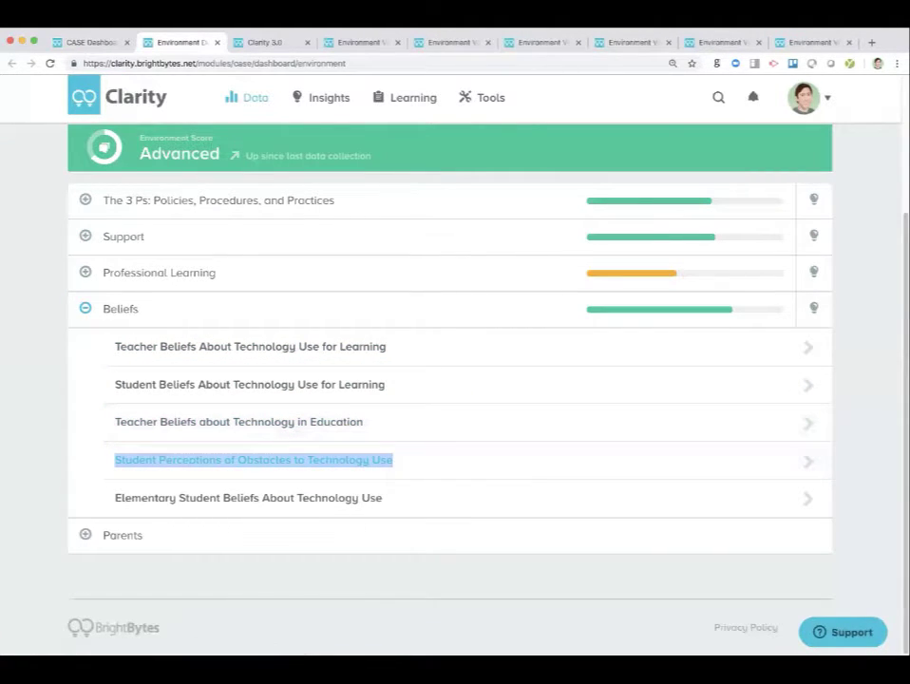
Step: View the Teacher Beliefs page down to the school-encouragement chart (51% strongly agree, 42% agree)
left_click(617, 42)
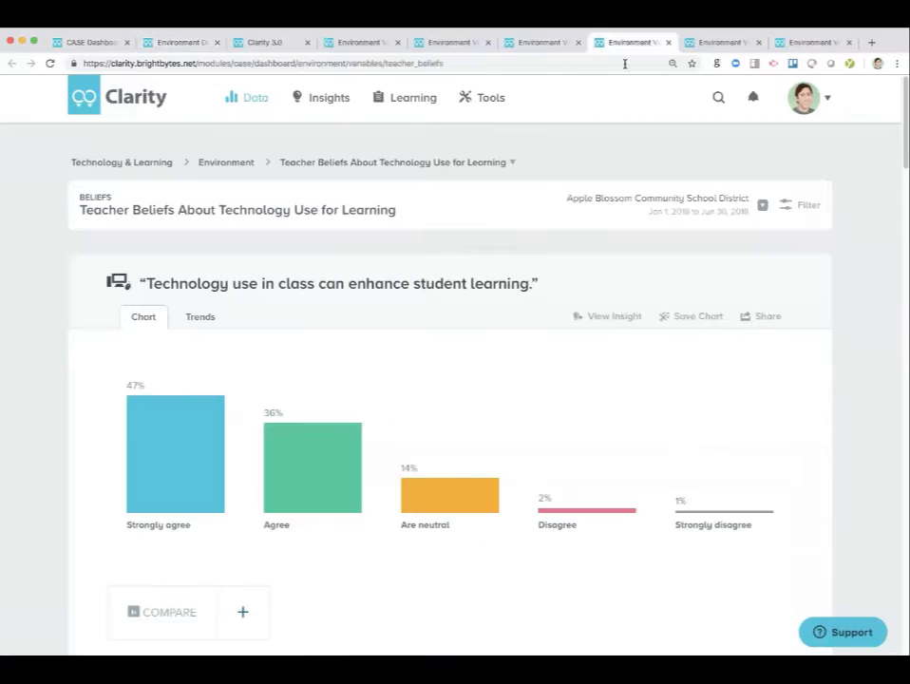
scroll(233, 291, "down", 2)
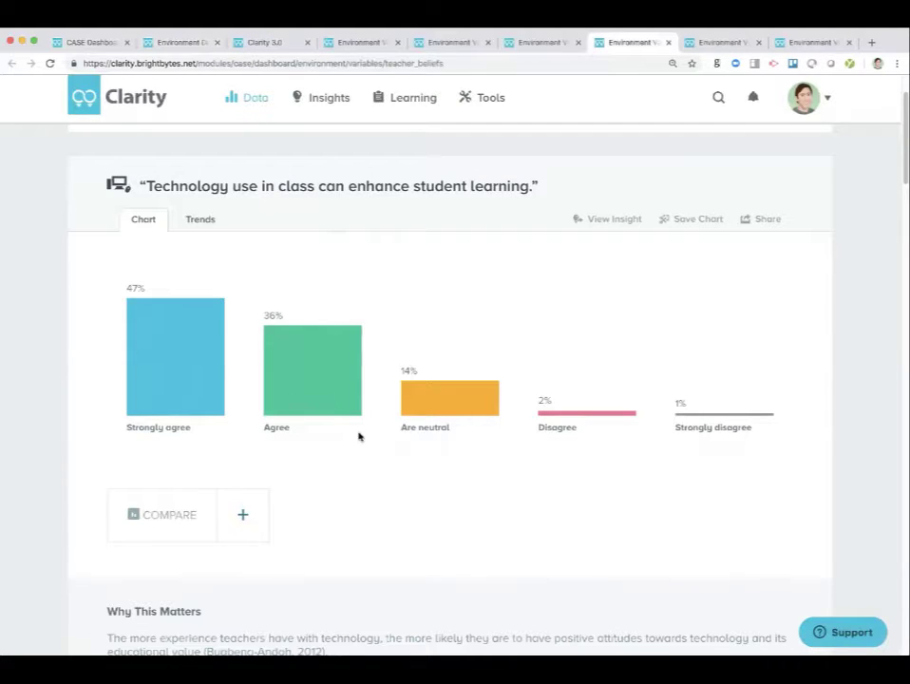
scroll(358, 434, "down", 2)
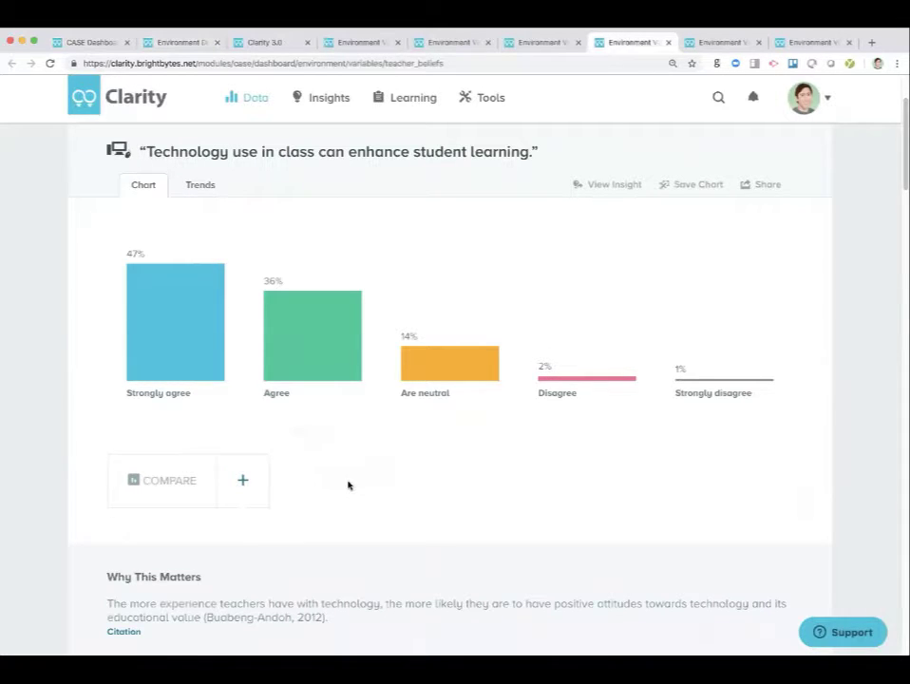
scroll(348, 486, "down", 1)
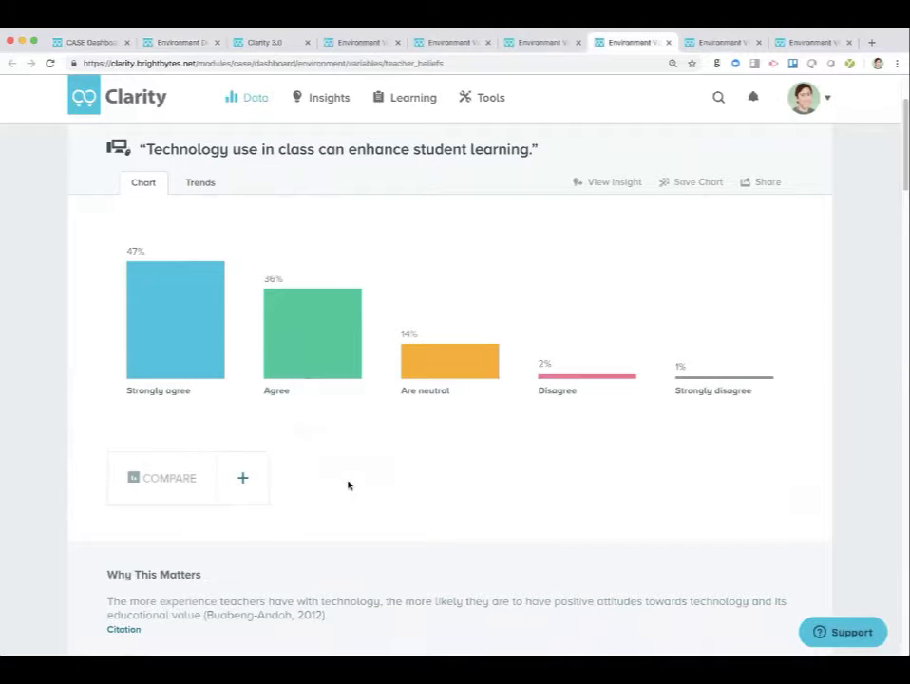
scroll(348, 485, "down", 1)
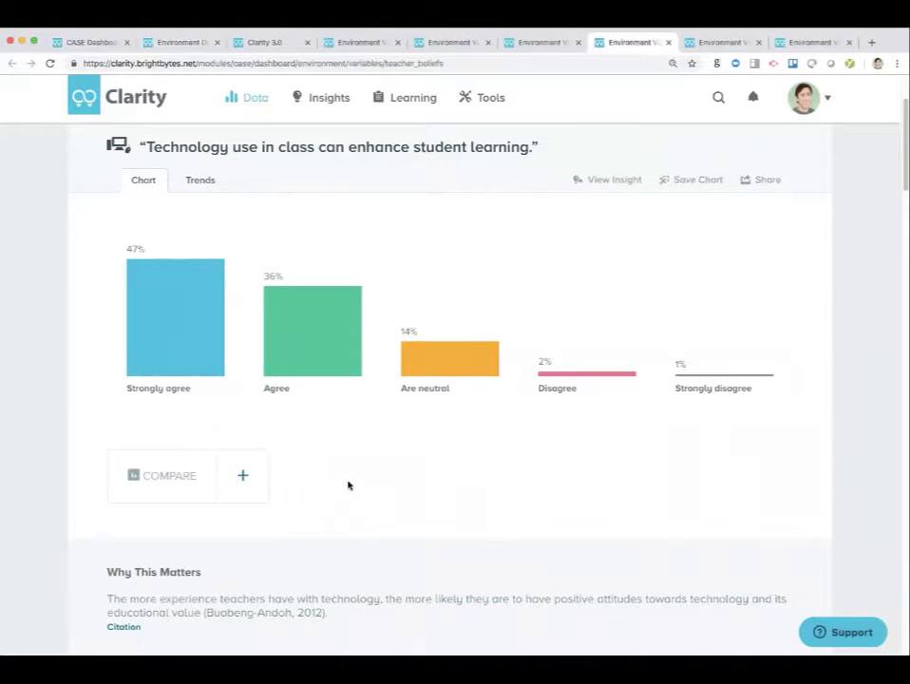
scroll(347, 486, "down", 15)
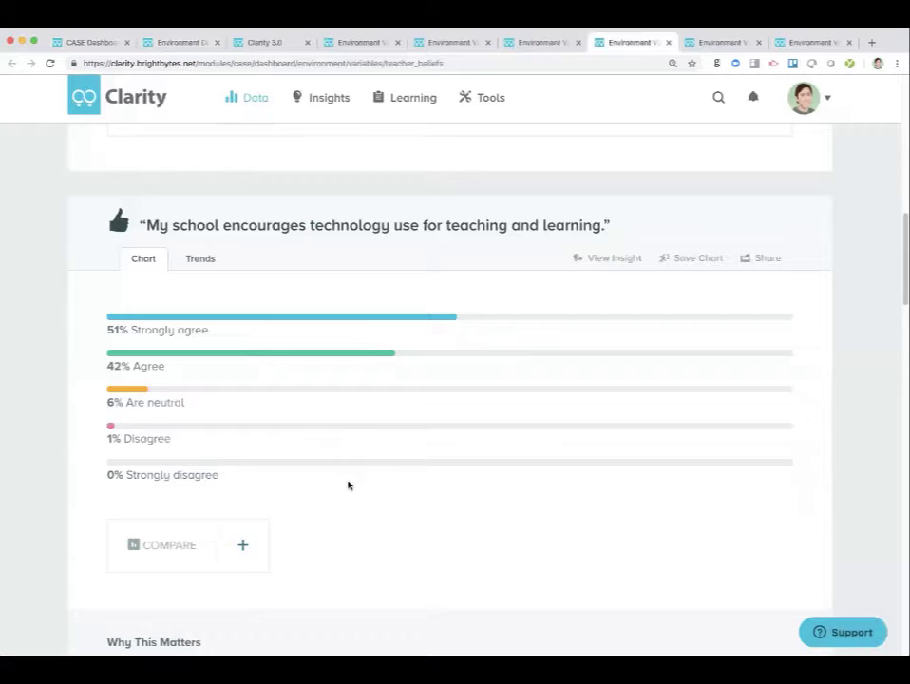
scroll(348, 485, "down", 3)
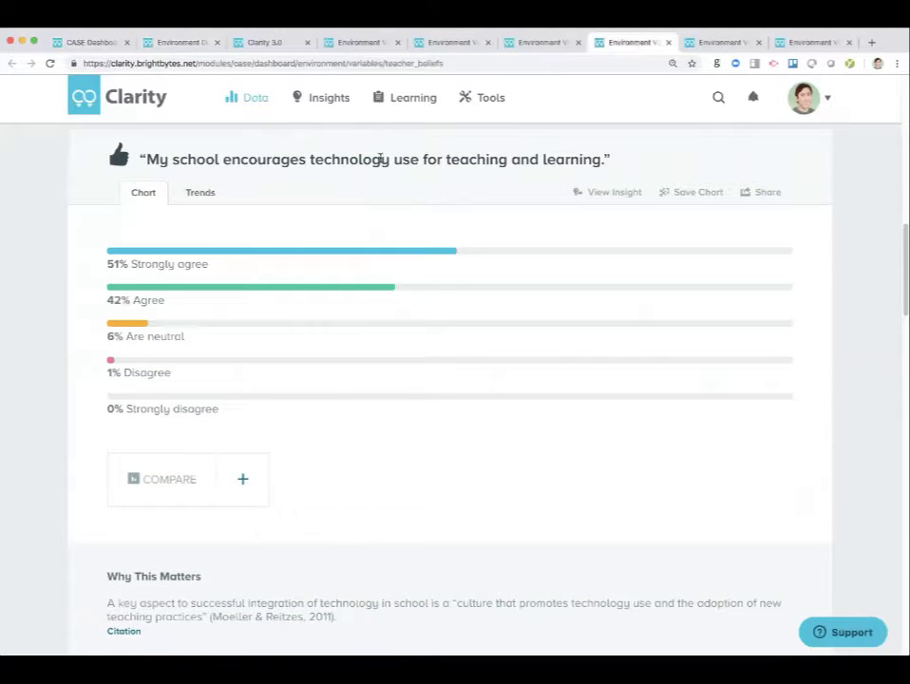
Step: Add All Technology & Learning as comparison: 51% vs 48% strongly agree, 42% vs 41% agree
left_click(242, 479)
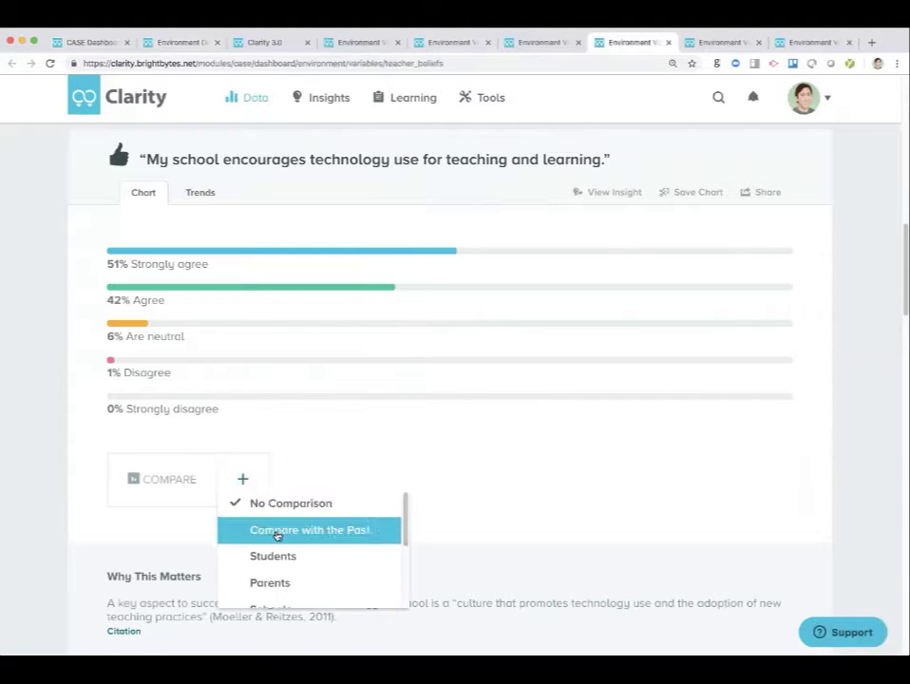
scroll(276, 537, "down", 3)
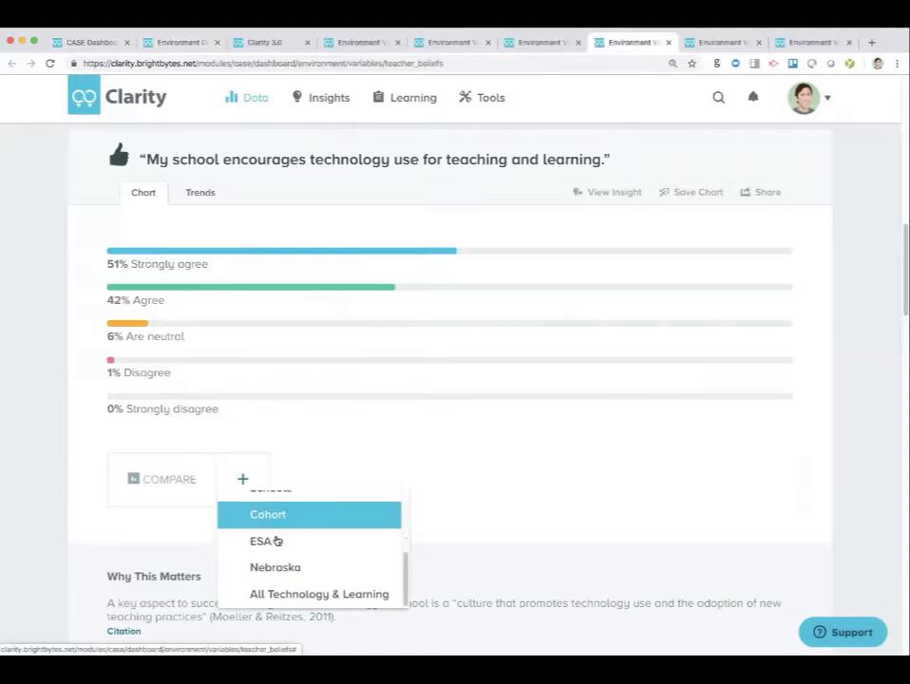
left_click(300, 593)
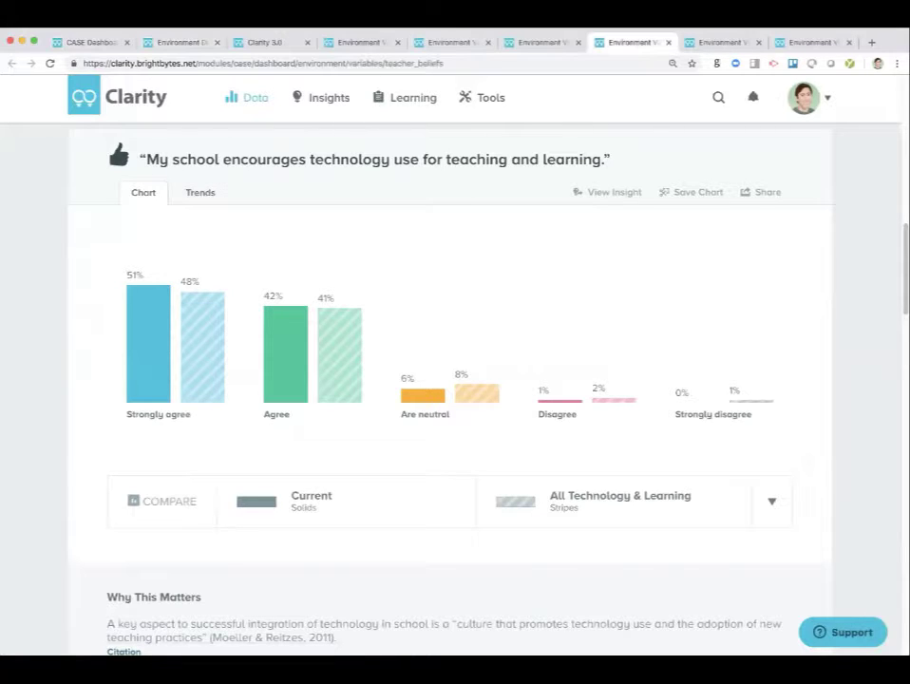
Step: On the Environment dashboard, expand The 3 Ps and open Teacher Frequency of Technology Discussions in a new tab
left_click(185, 42)
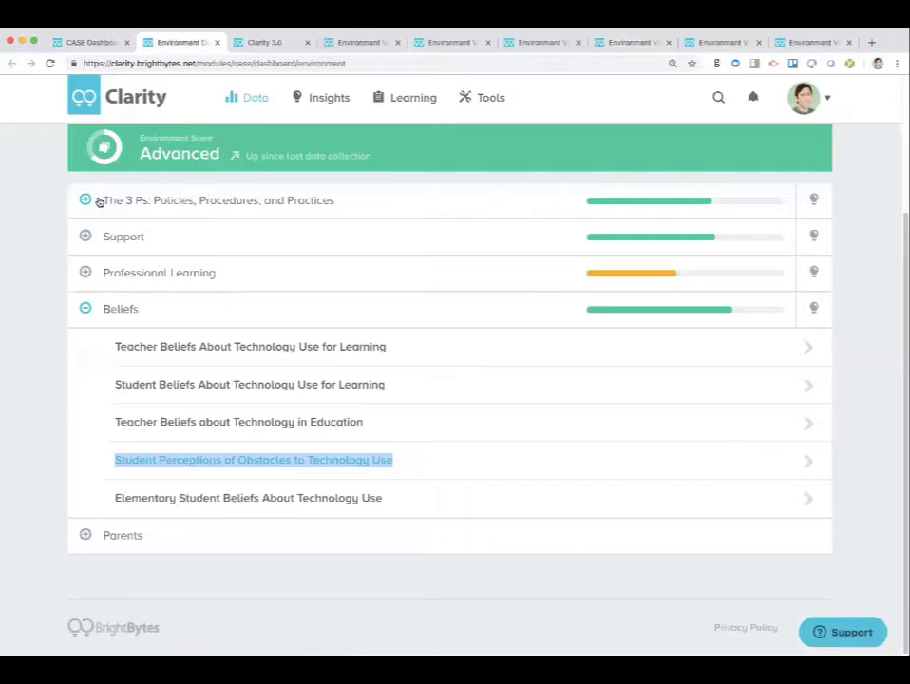
left_click(98, 202)
triple_click(266, 242)
right_click(271, 240)
left_click(303, 247)
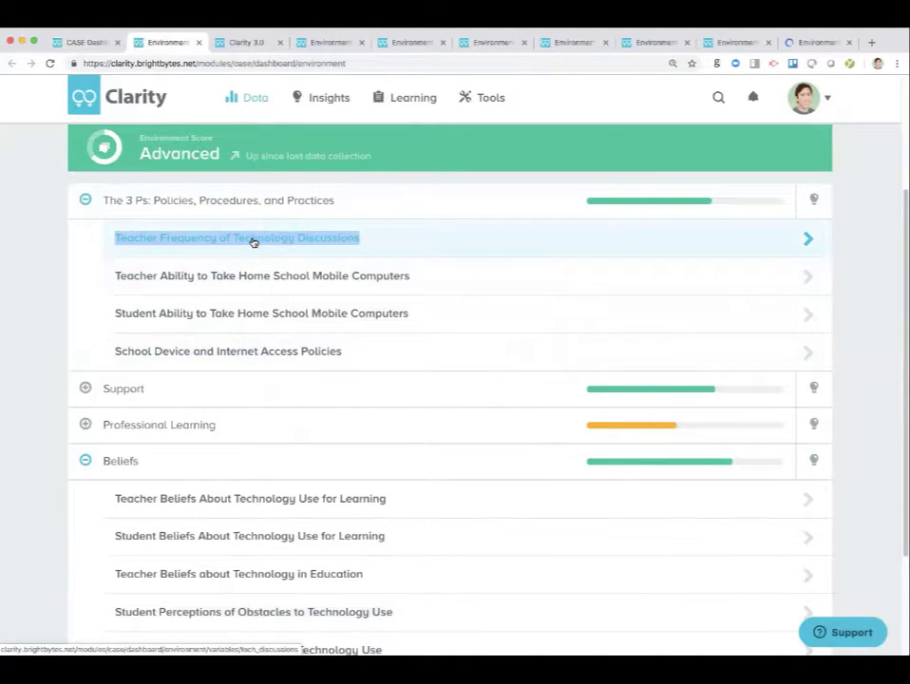
Step: View that page down to the 'Teachers feel recognized' chart, where 15% always feel recognized
left_click(824, 42)
scroll(509, 398, "down", 2)
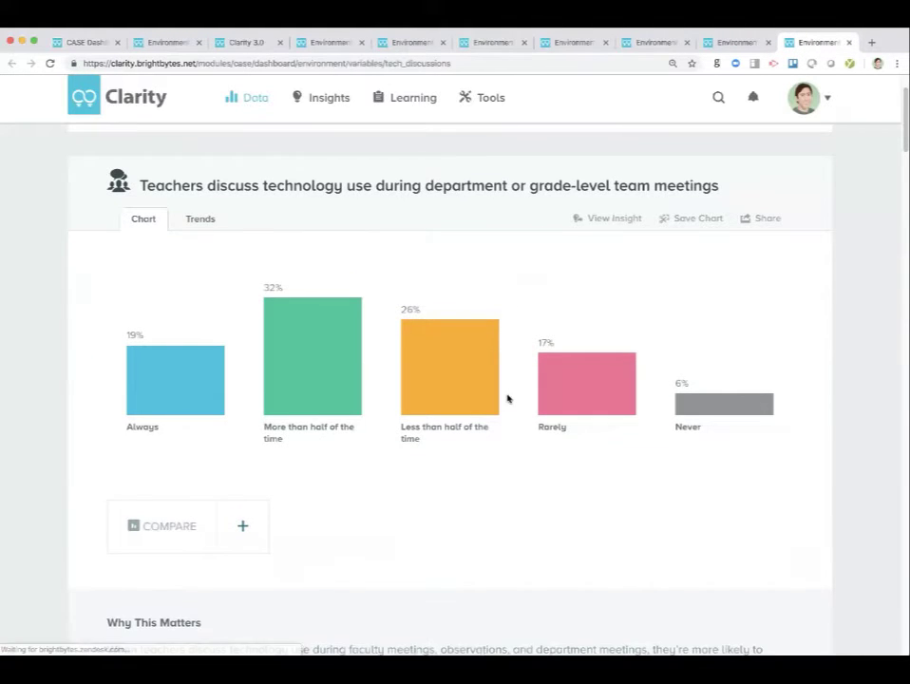
scroll(508, 399, "down", 1)
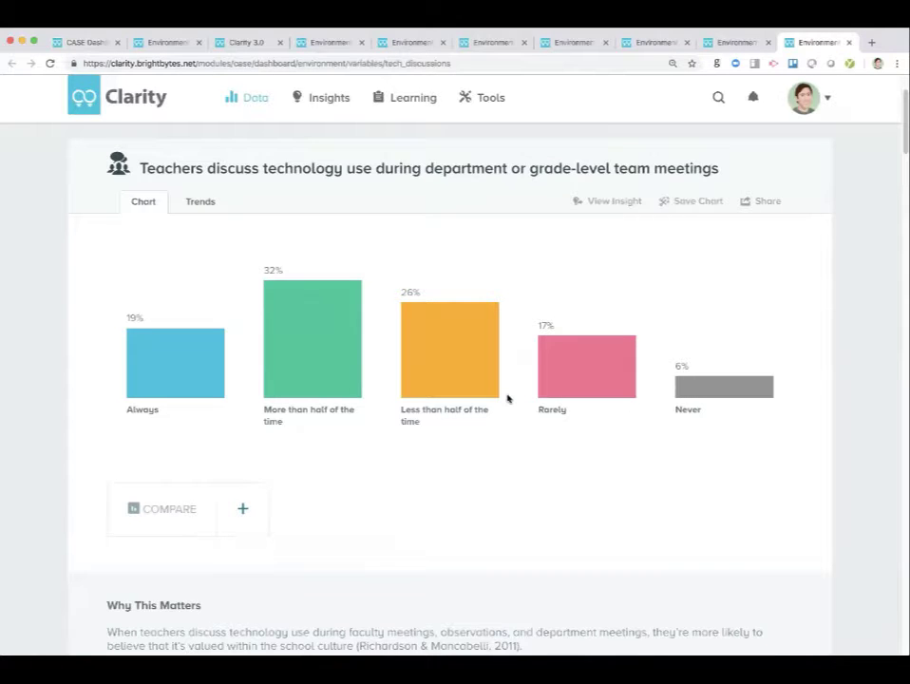
scroll(509, 398, "down", 12)
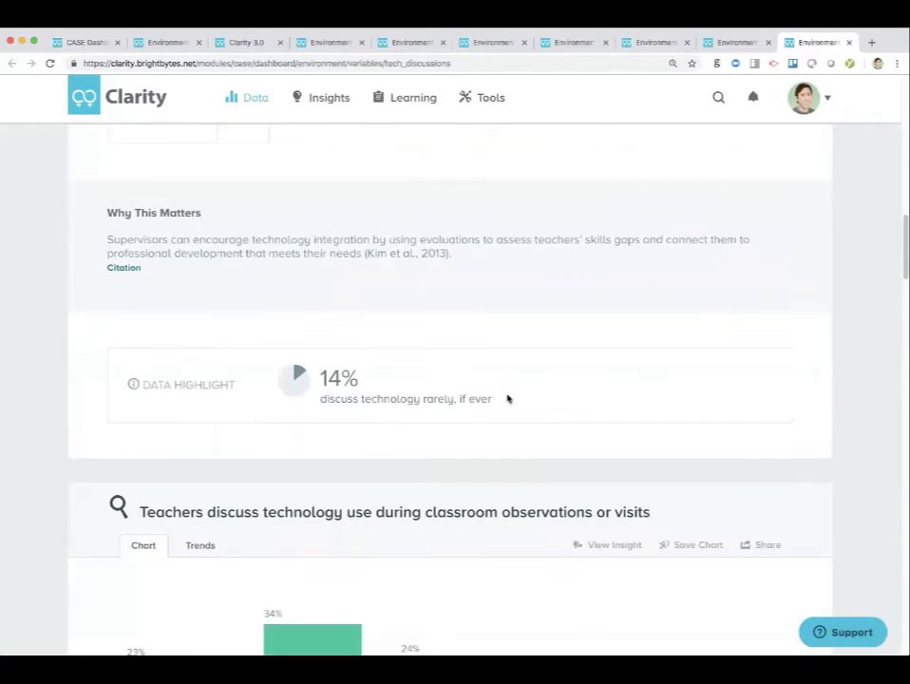
scroll(509, 398, "down", 12)
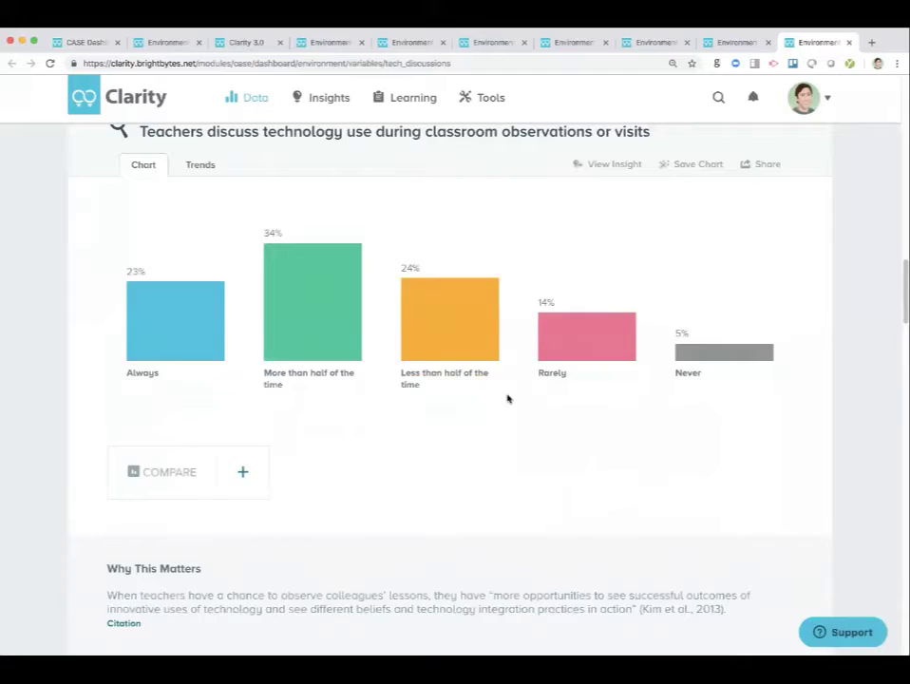
scroll(509, 398, "down", 10)
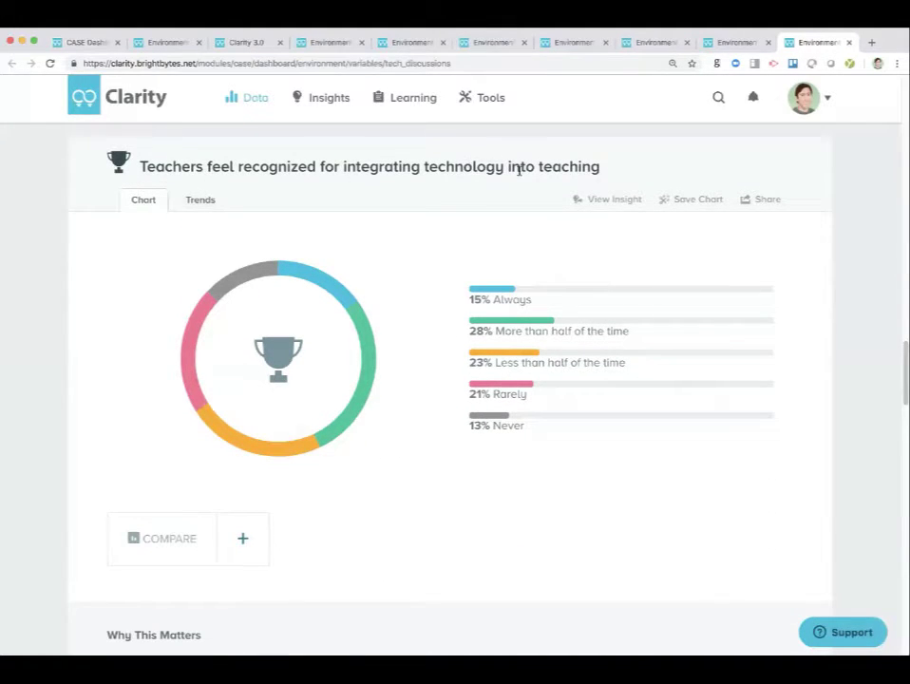
Step: Compare the teacher-recognition chart with All Technology & Learning, then go to the school-encouragement tab
left_click(242, 538)
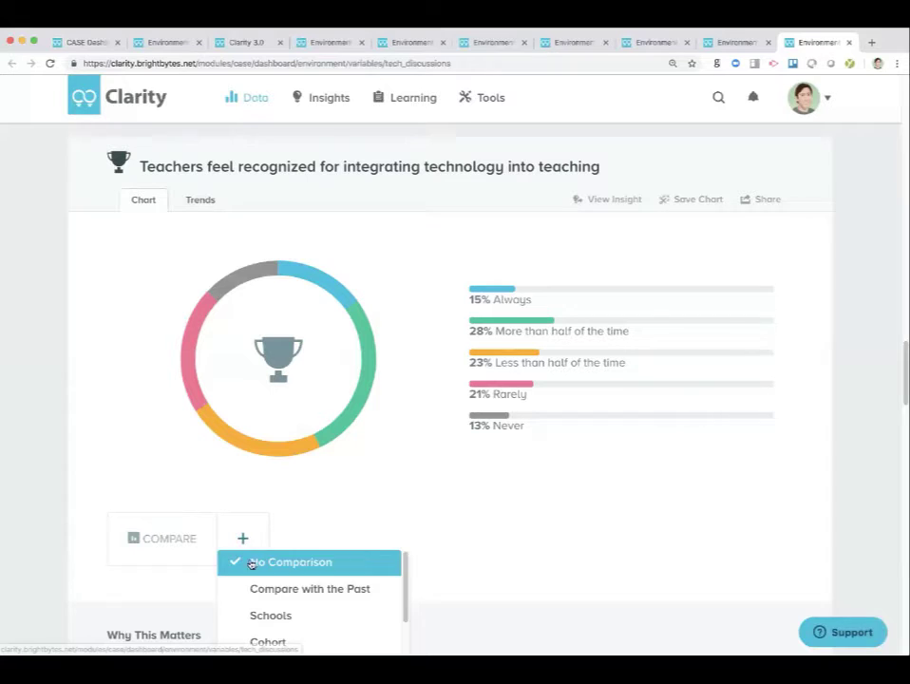
scroll(262, 592, "down", 2)
left_click(294, 653)
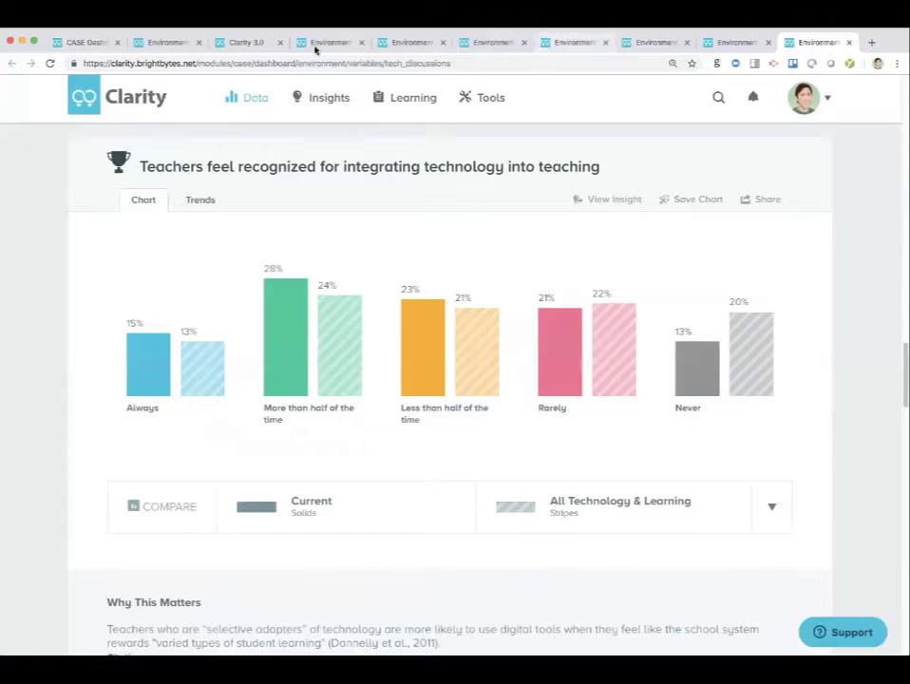
left_click(565, 43)
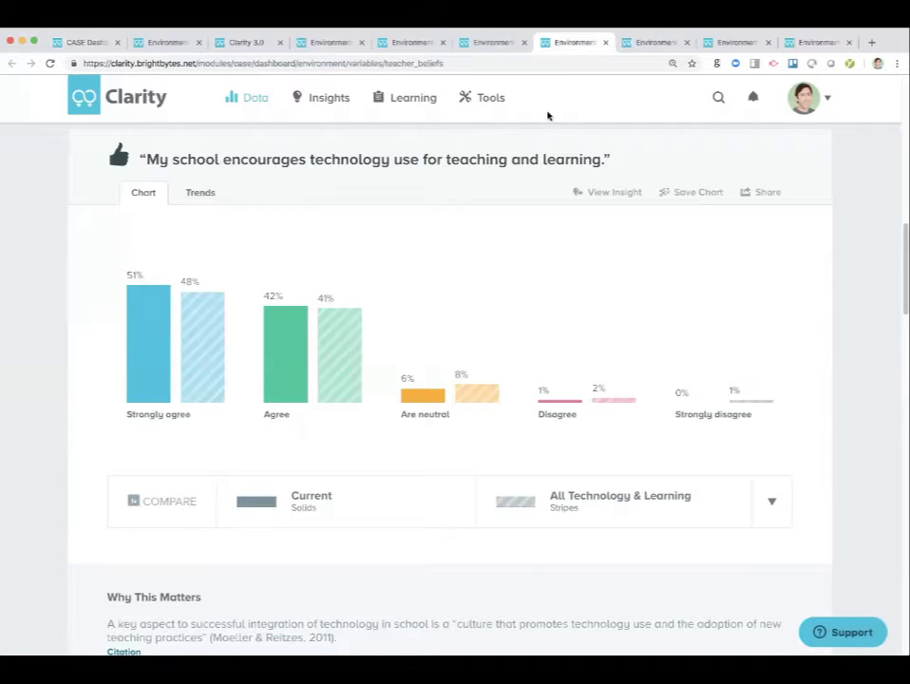
Step: Review the Teacher Beliefs classroom-management confidence chart: 34% strongly agree, 45% agree
scroll(471, 248, "down", 8)
scroll(471, 248, "up", 4)
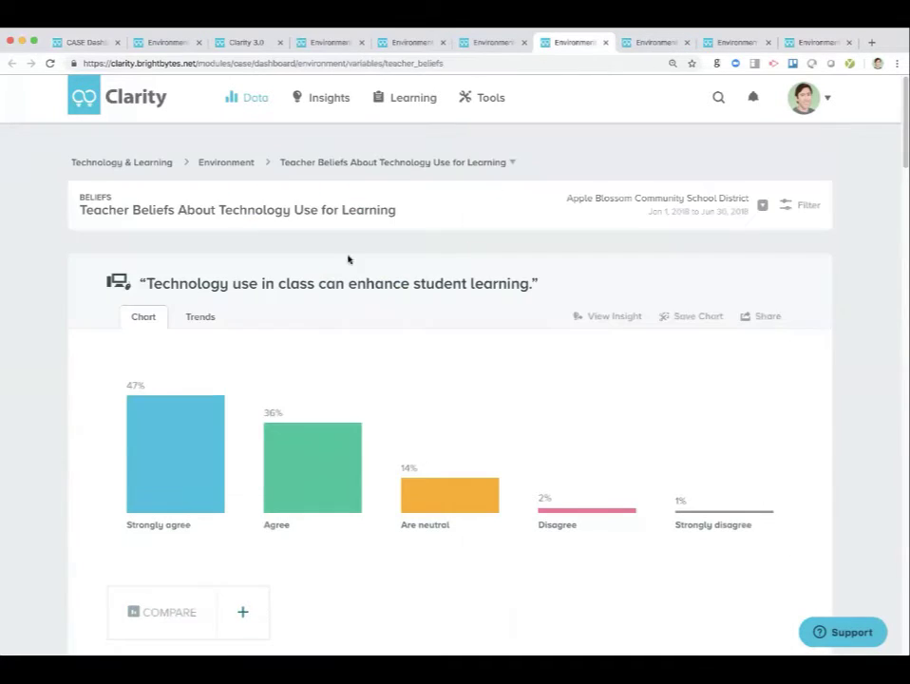
left_click(652, 44)
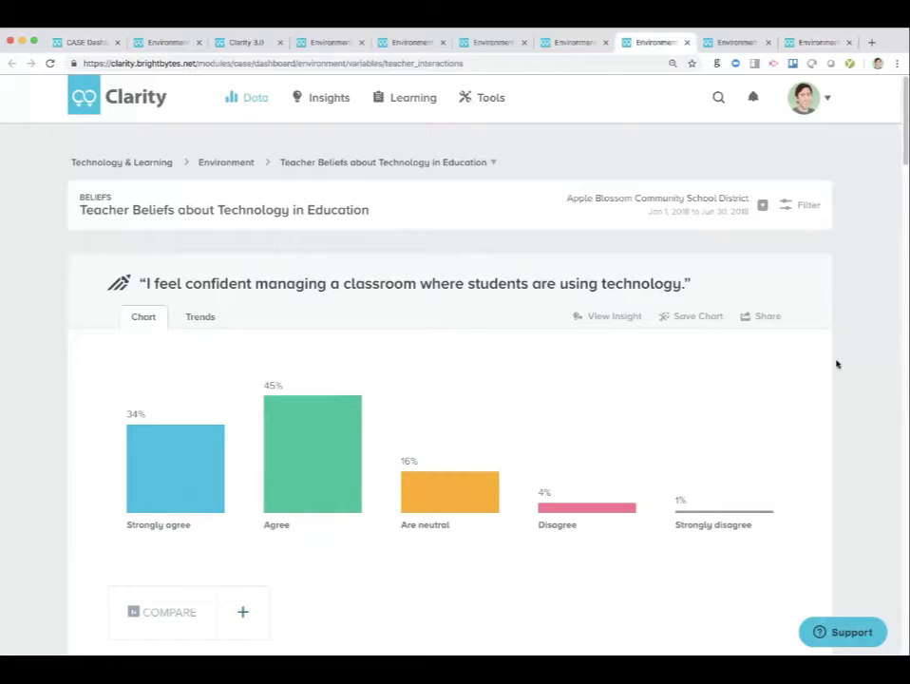
scroll(837, 364, "down", 2)
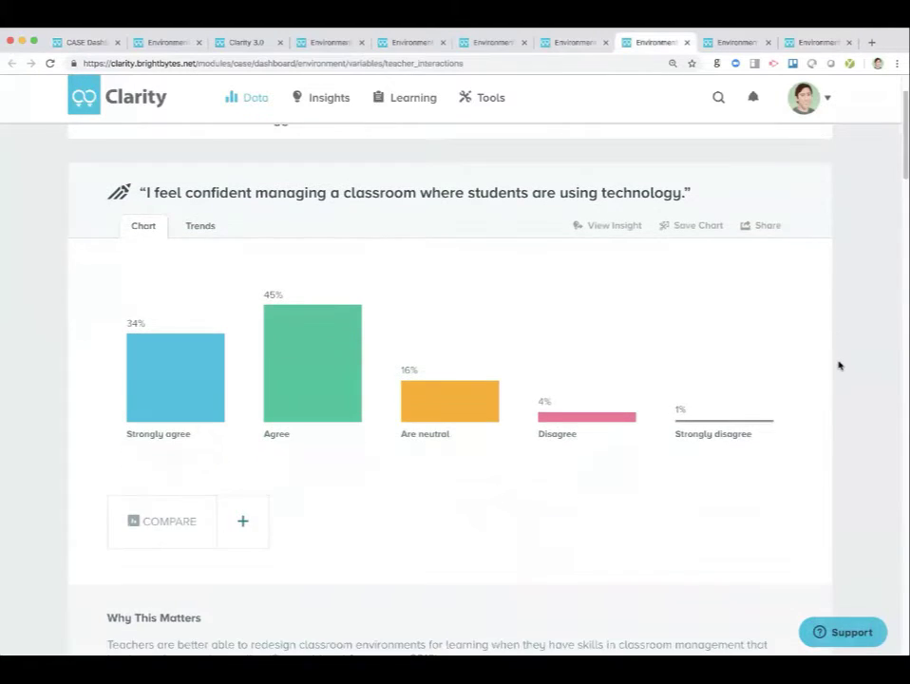
scroll(839, 365, "down", 1)
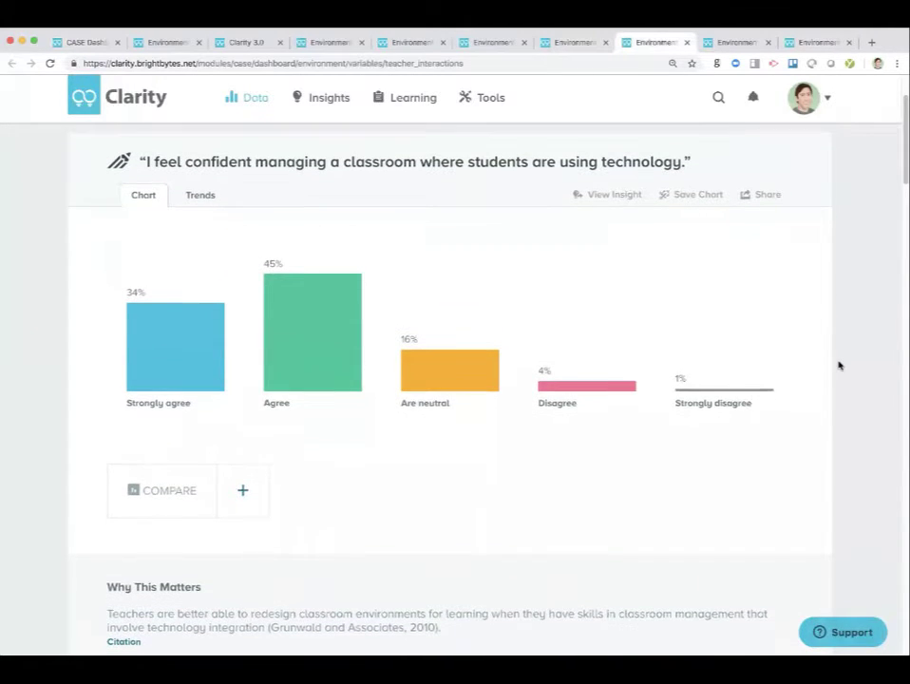
scroll(840, 365, "down", 1)
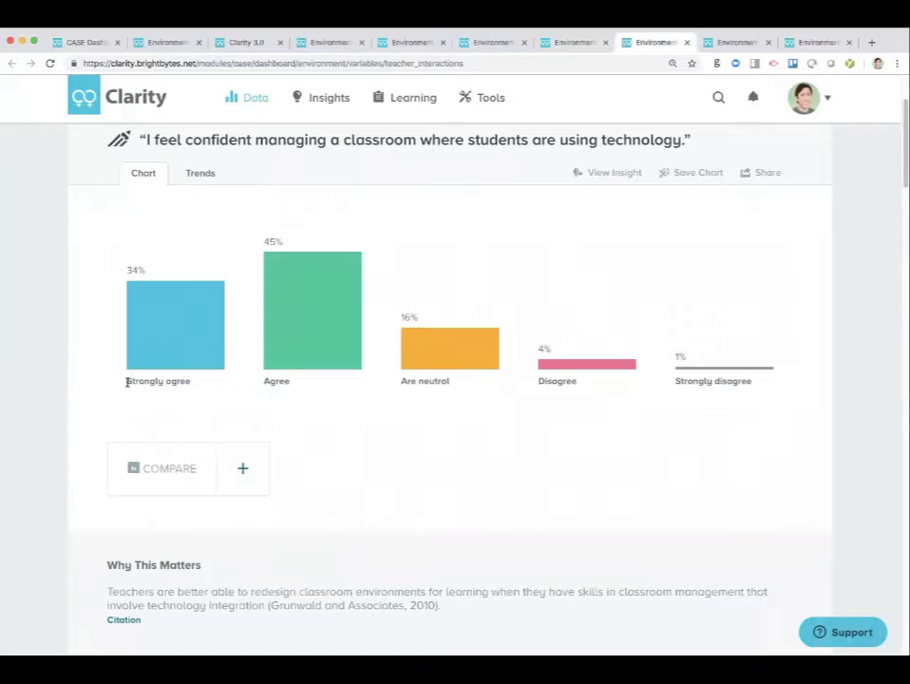
left_click_drag(125, 382, 190, 381)
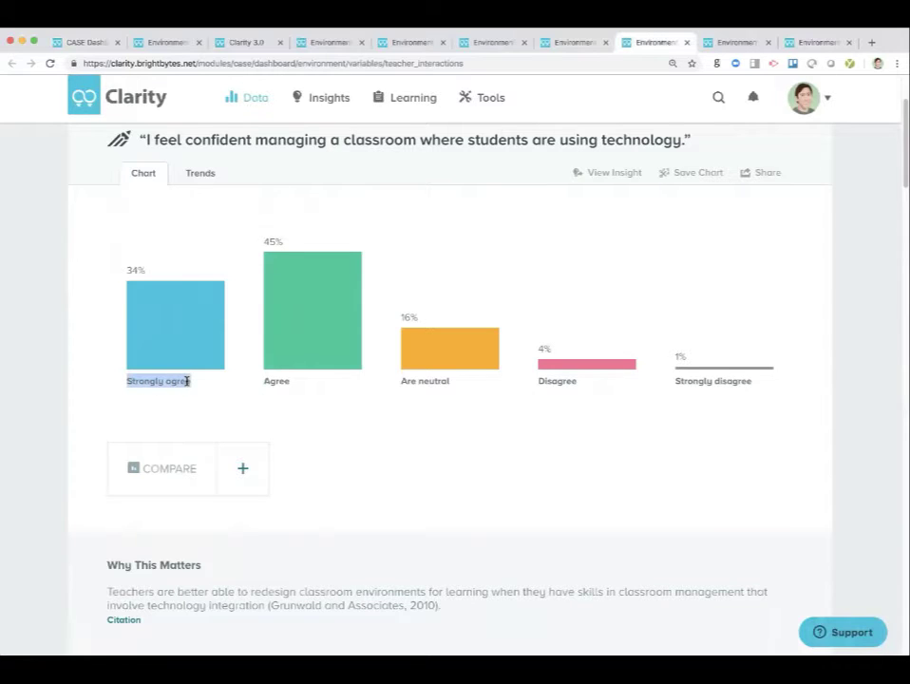
left_click(40, 406)
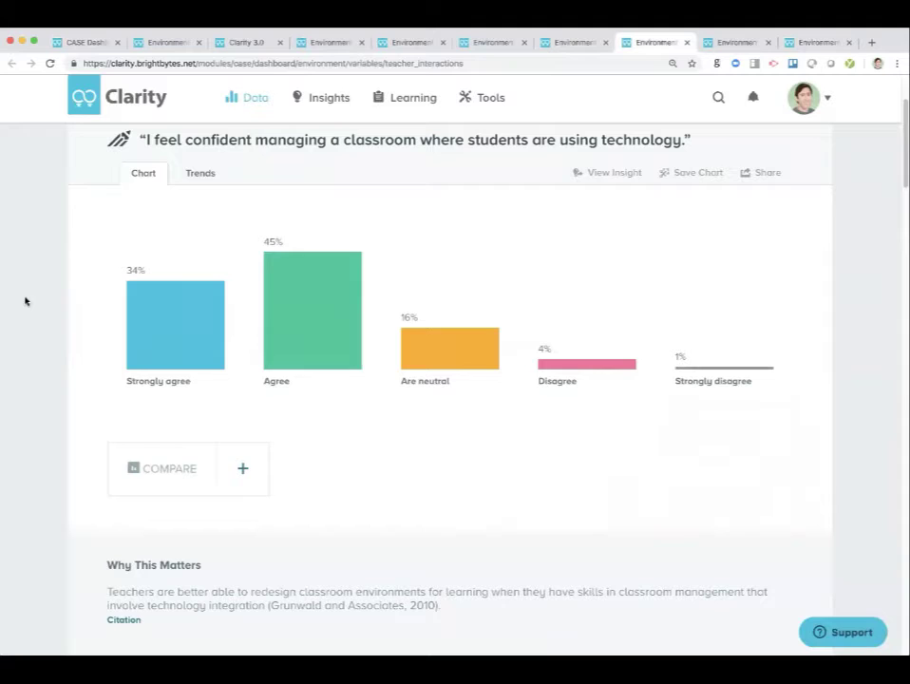
scroll(25, 302, "up", 1)
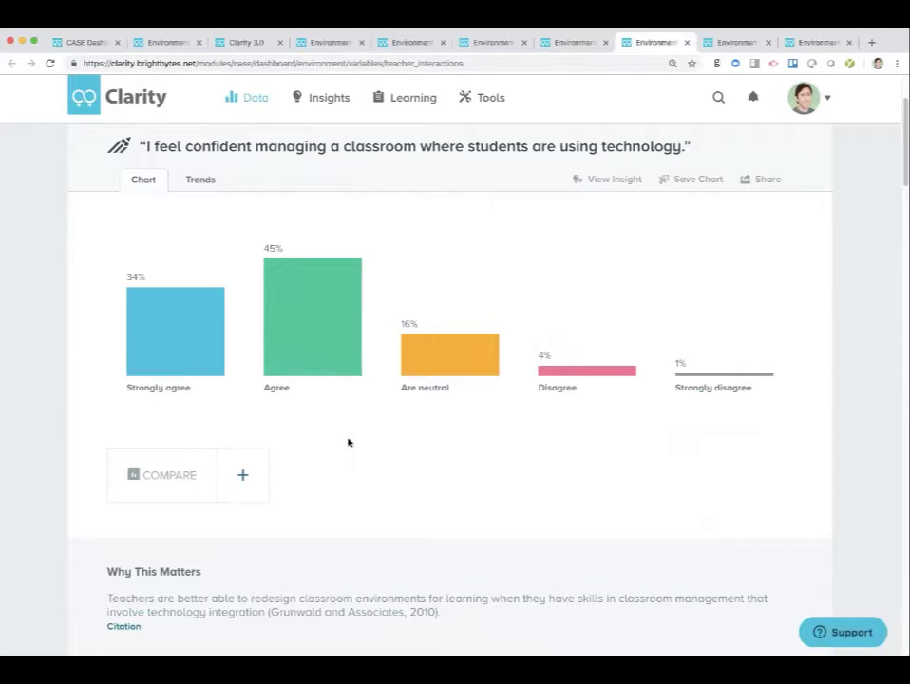
Step: Review the 'I easily find new technologies' donut, then open the Student Perceptions obstacles page
scroll(347, 442, "down", 2)
scroll(348, 442, "down", 4)
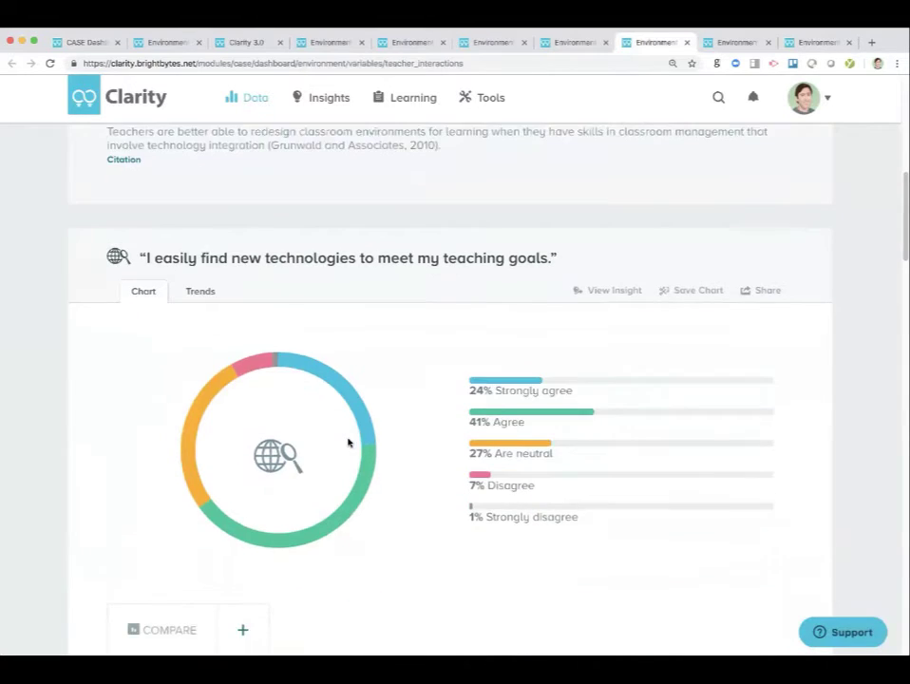
scroll(348, 442, "up", 1)
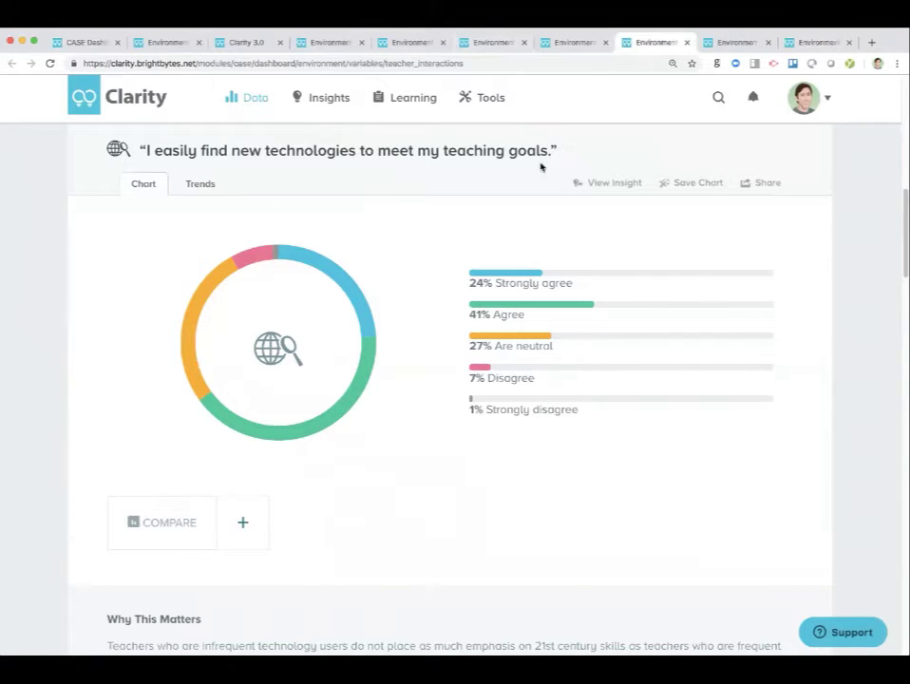
left_click(739, 44)
scroll(59, 400, "down", 3)
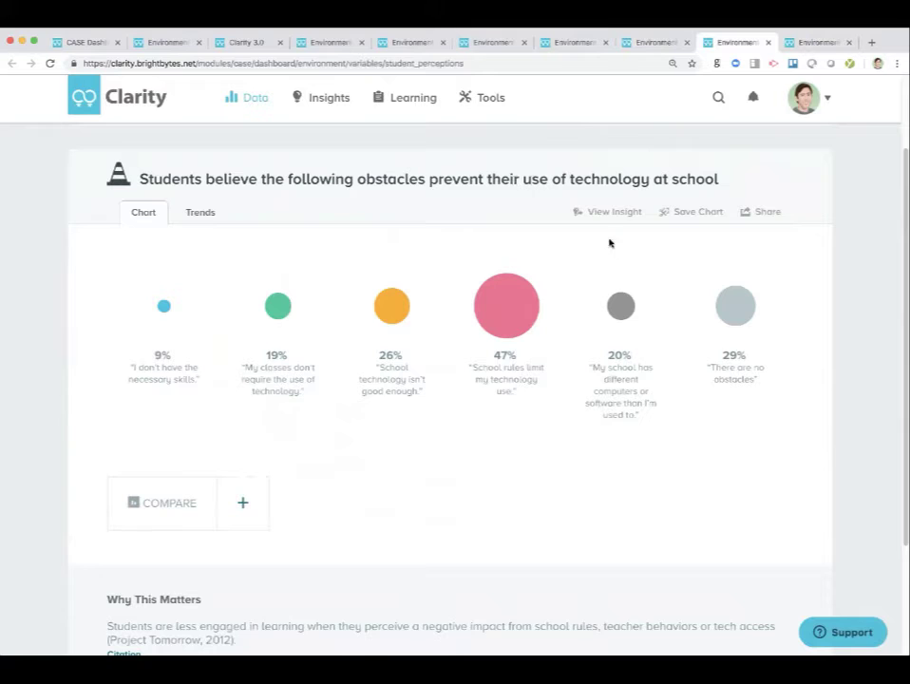
Step: Benchmark student obstacles against All Technology & Learning: school rules limit use at 47% versus 50%
left_click(242, 502)
scroll(262, 611, "down", 2)
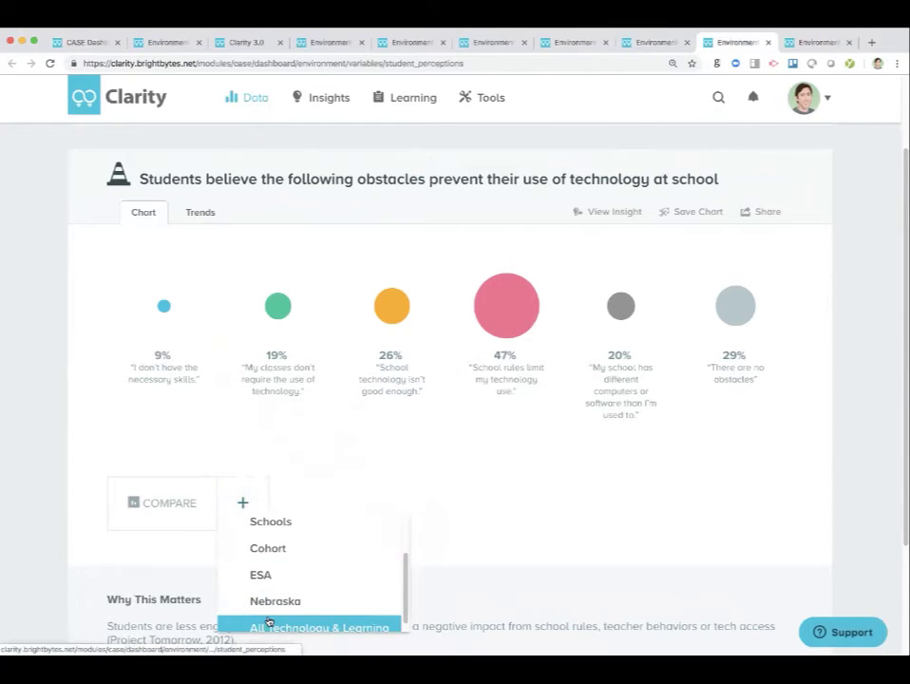
left_click(267, 624)
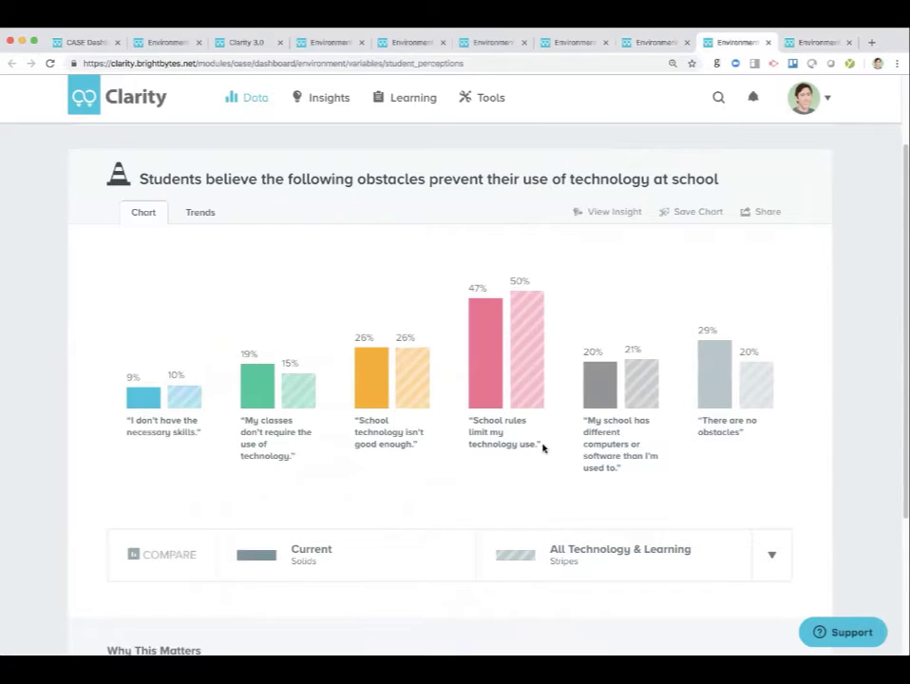
left_click_drag(544, 448, 463, 421)
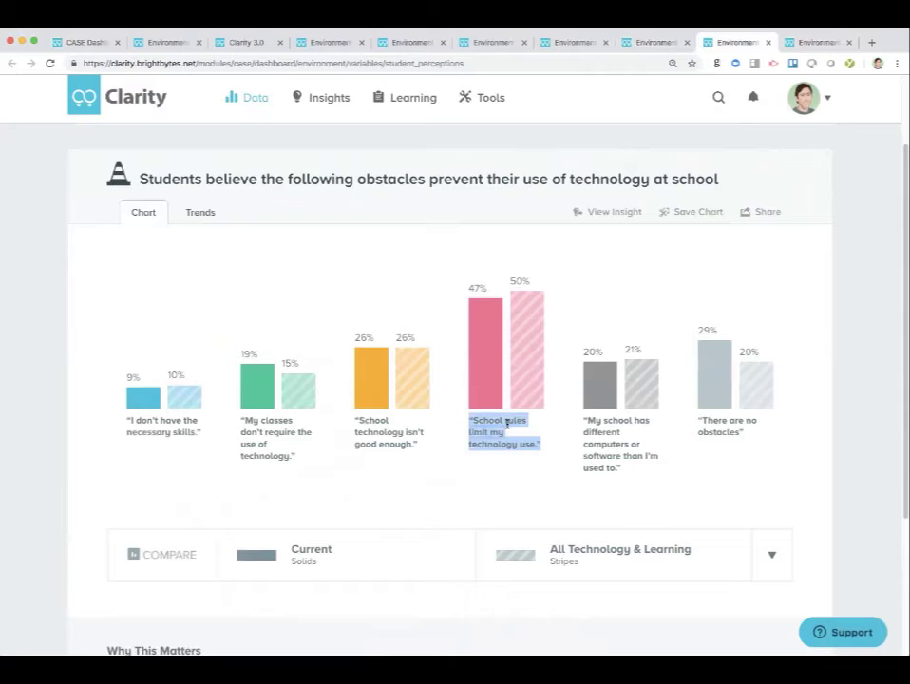
left_click(540, 440)
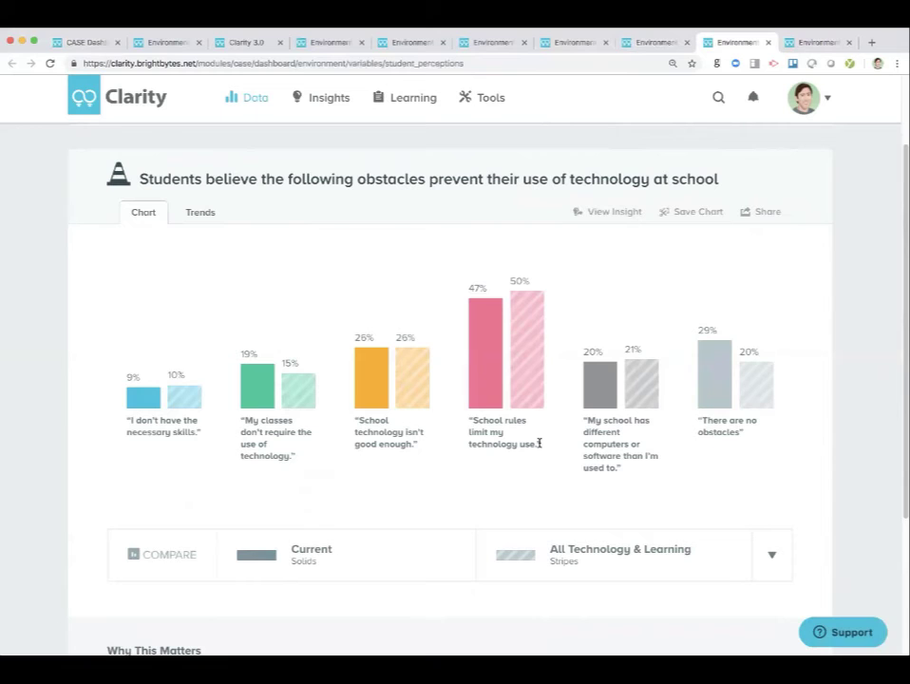
scroll(539, 445, "down", 1)
scroll(540, 447, "down", 2)
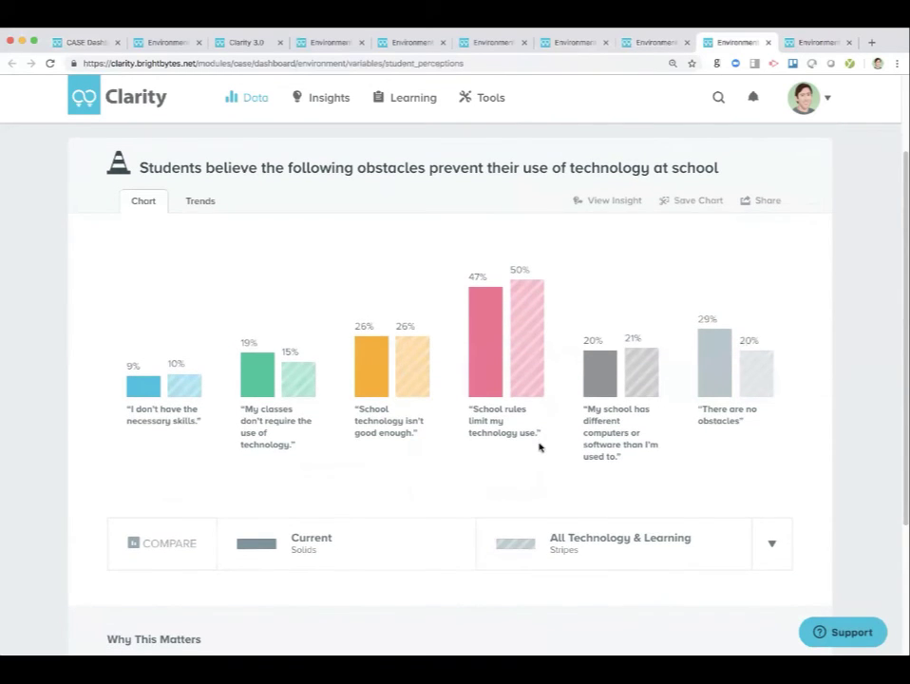
scroll(539, 447, "down", 1)
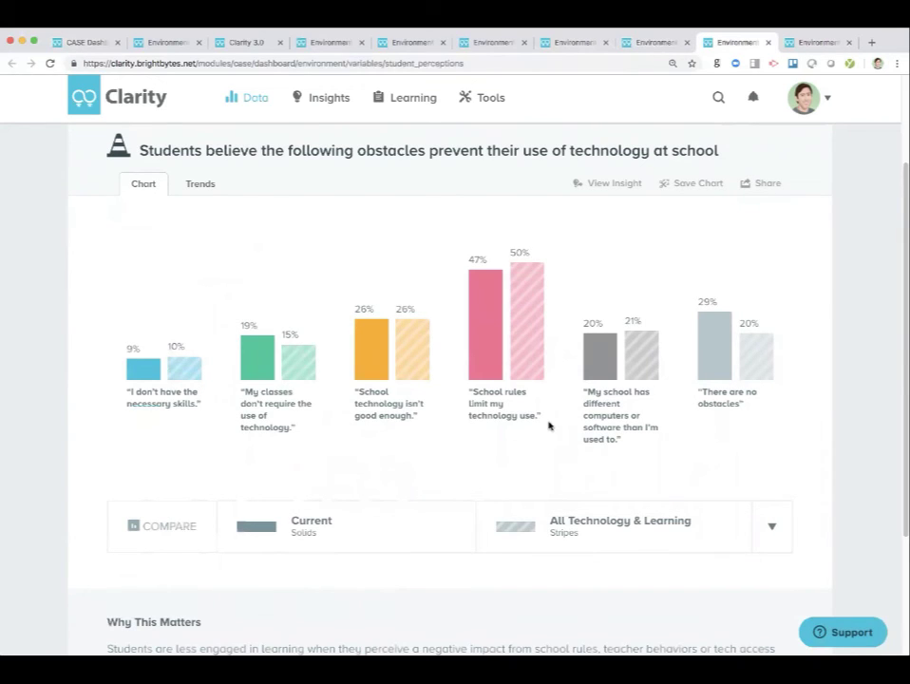
Step: Back on the Environment tab, collapse The 3 Ps, Beliefs and Parents categories
left_click(172, 45)
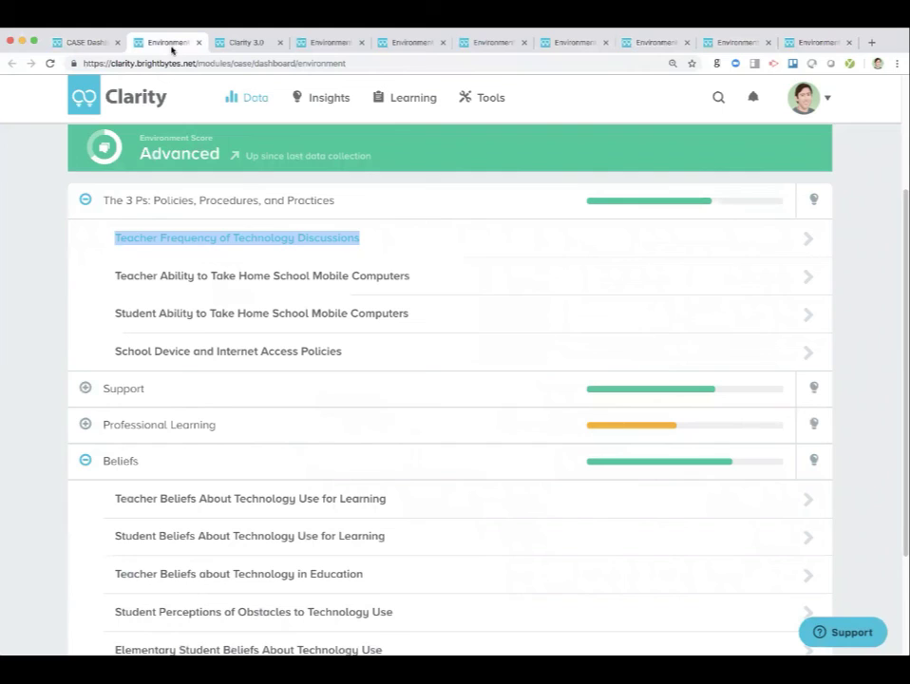
left_click(84, 200)
left_click(85, 307)
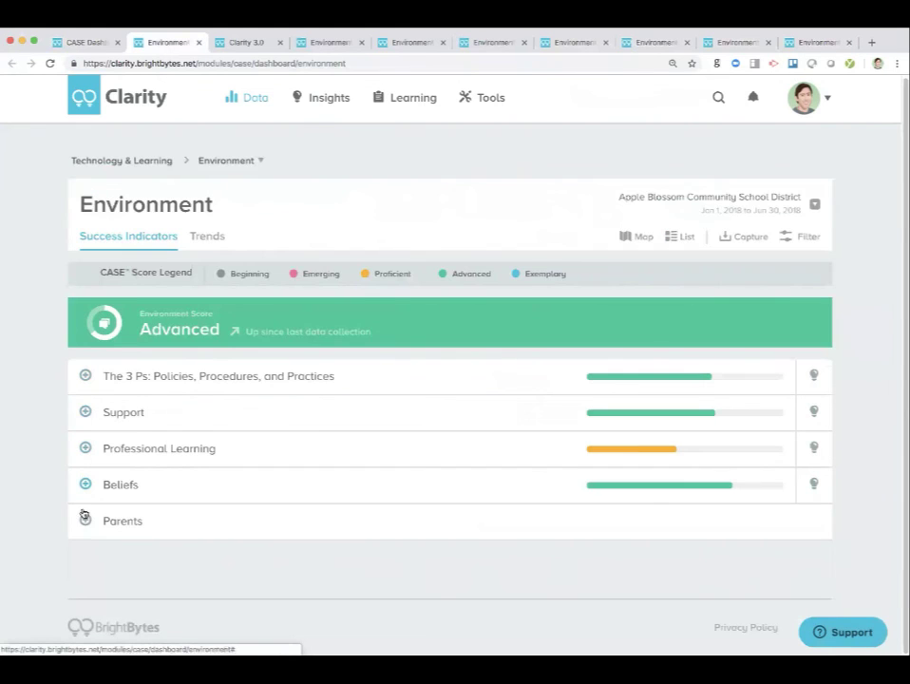
left_click(84, 516)
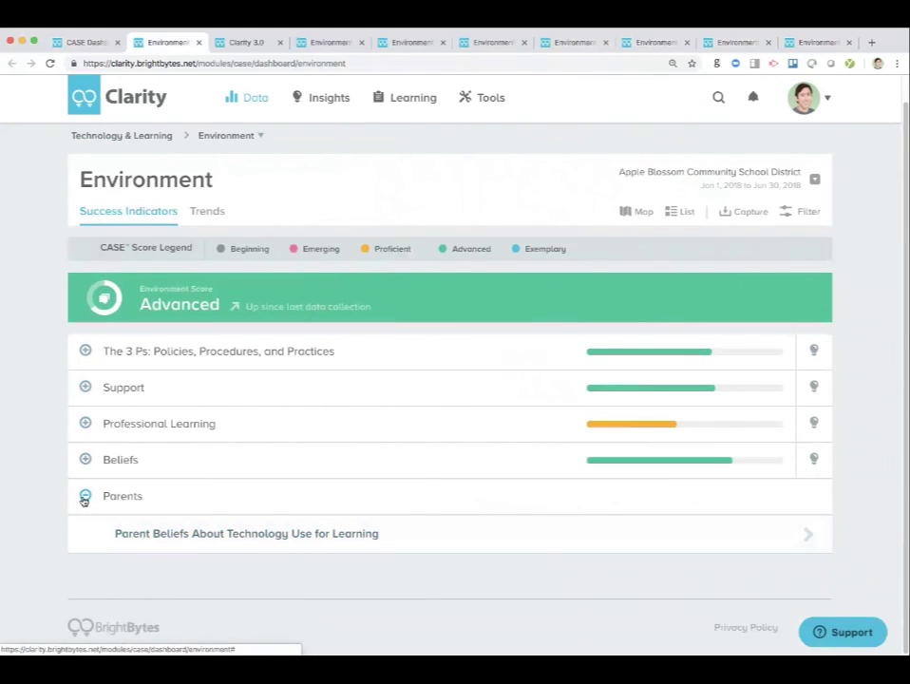
left_click(85, 497)
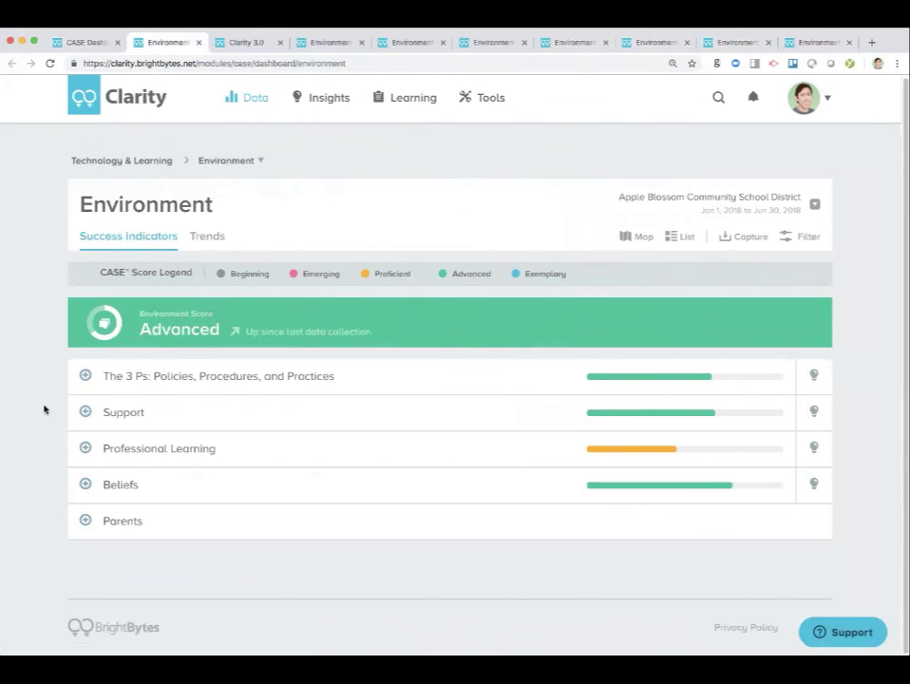